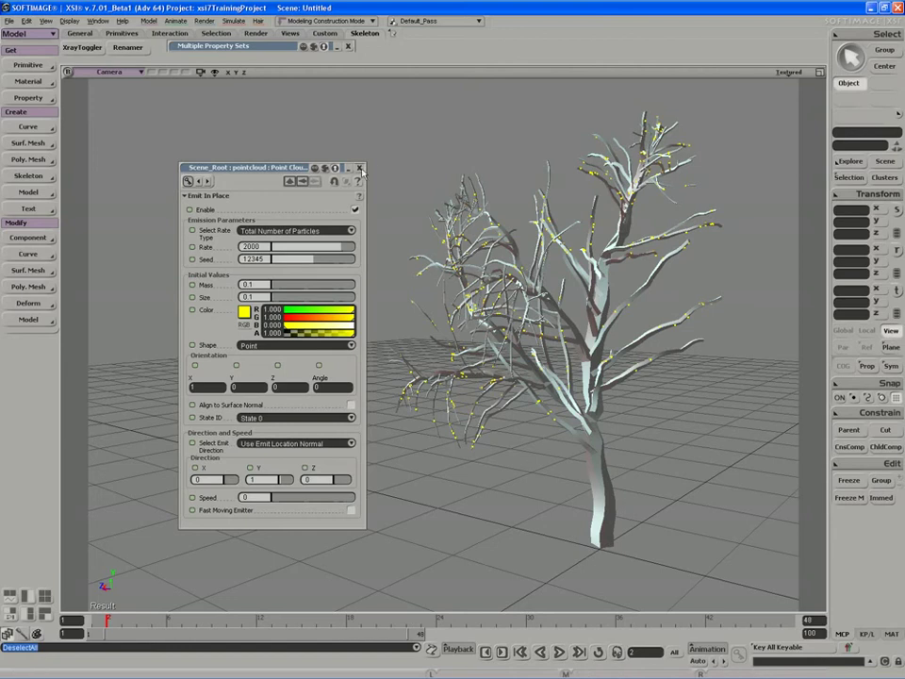
- Close the point cloud emission properties and create a polygon mesh grid at the base of the tree
left_click(360, 169)
key("s")
left_click_drag(418, 329, 351, 275)
left_click(29, 65)
mouse_move(90, 85)
left_click(174, 124)
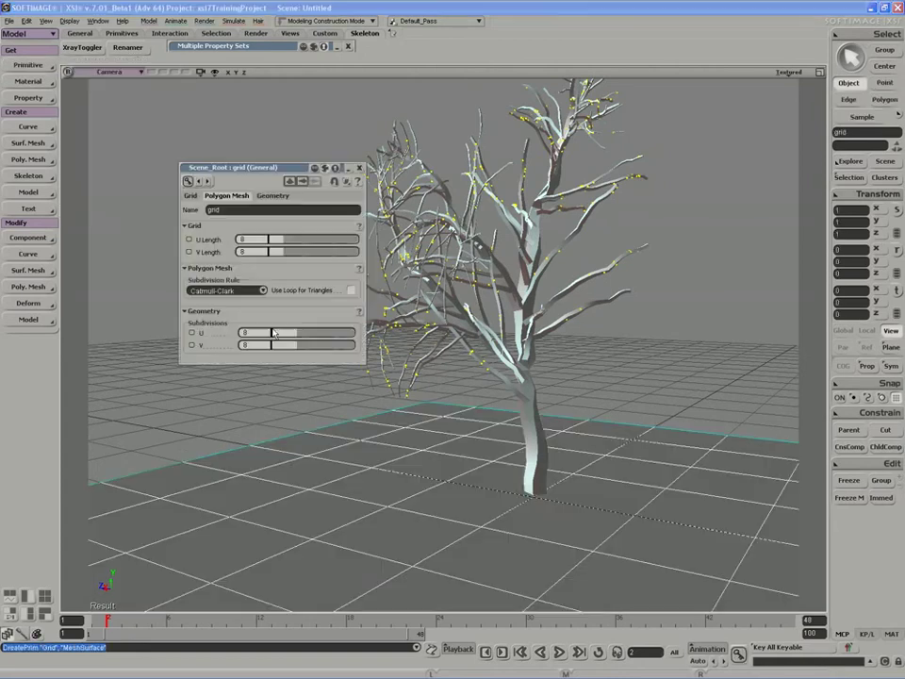
- Link the grid's V Length to its U Length and reduce the U Length to 0.659
middle_click_drag(364, 448, 569, 444)
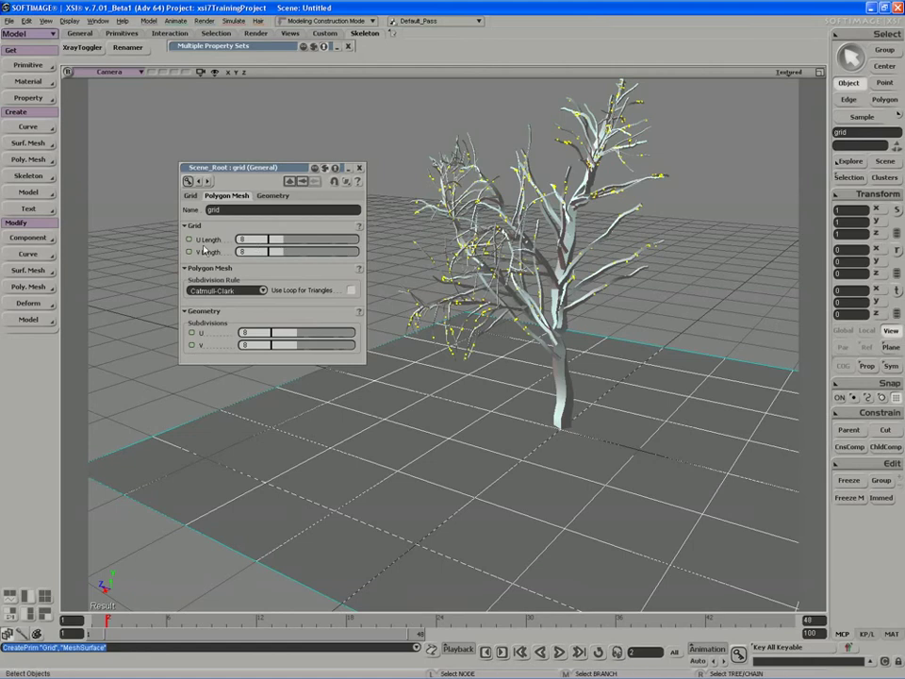
left_click_drag(191, 259, 189, 253)
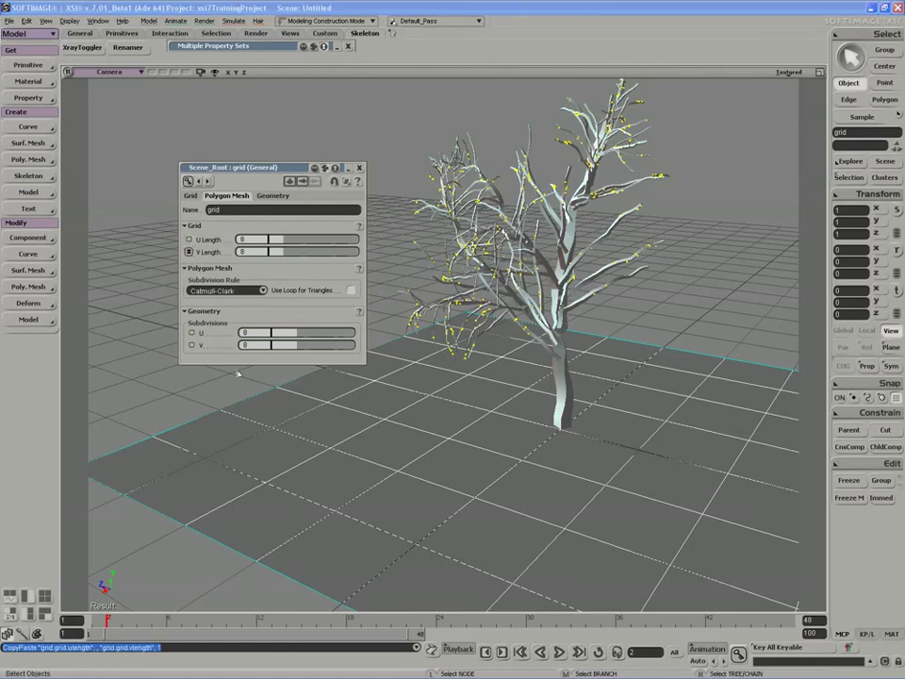
left_click_drag(284, 242, 85, 263)
key("s")
middle_click_drag(563, 454, 463, 463)
key("s")
left_click_drag(567, 340, 552, 321)
middle_click_drag(552, 321, 550, 371)
left_click_drag(550, 372, 525, 371)
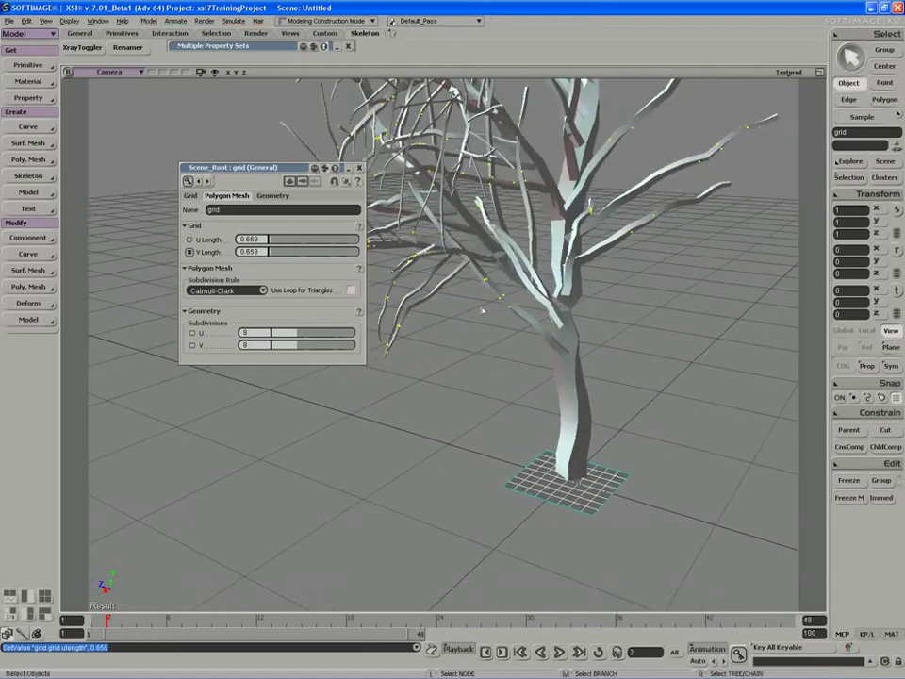
- Shrink the grid further by reducing its U Length to 0.376
left_click_drag(291, 170, 248, 263)
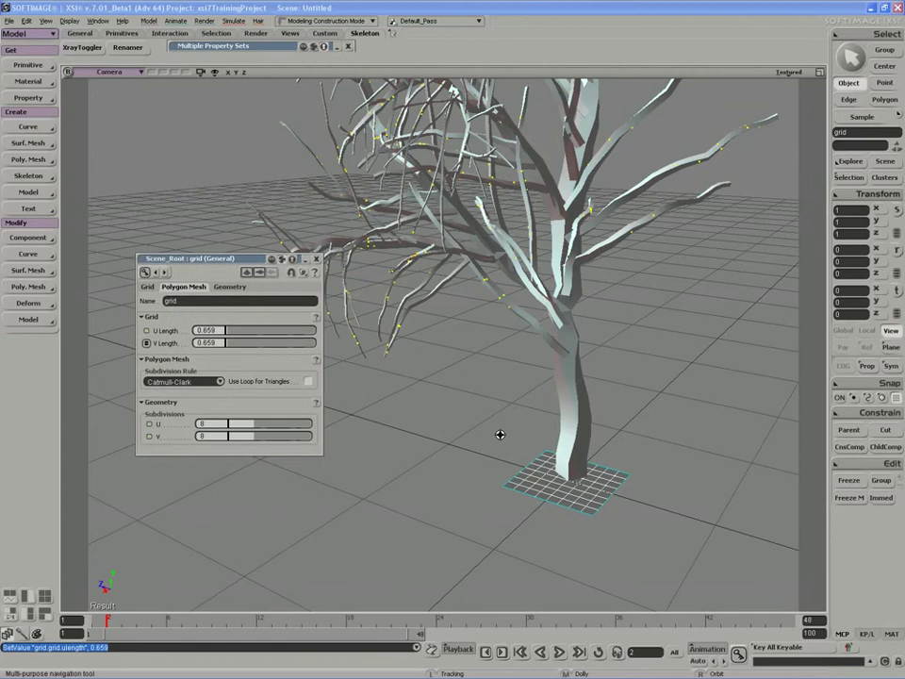
key("s")
left_click_drag(512, 436, 493, 433)
key("s")
left_click_drag(499, 481, 492, 481)
right_click_drag(492, 481, 464, 450)
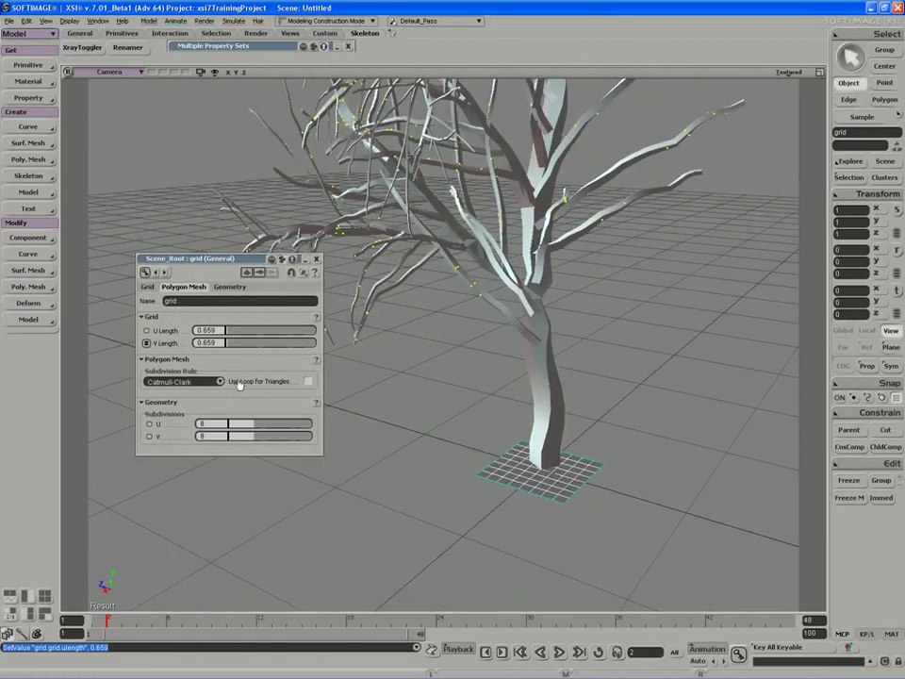
left_click_drag(226, 331, 219, 331)
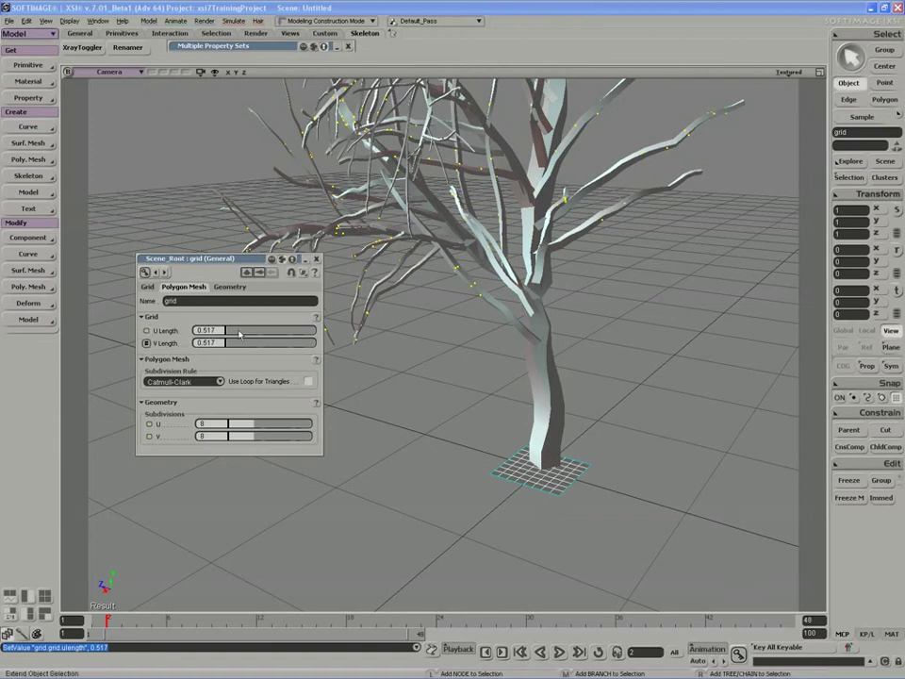
left_click_drag(238, 331, 232, 331, "shift")
- Move the grid out from under the trunk to -0.4199 along its local Z axis
key("v")
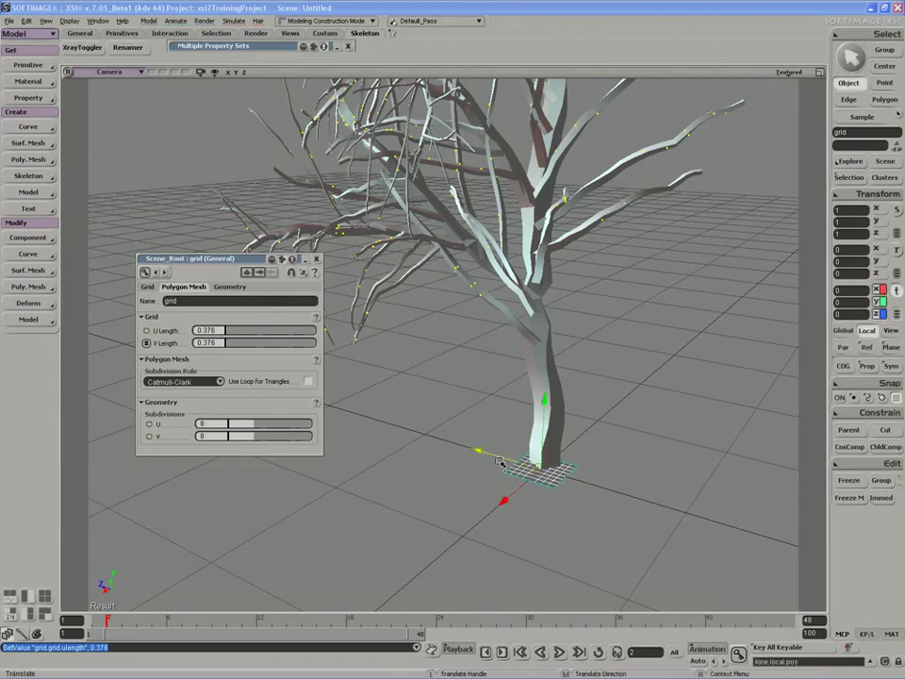
left_click_drag(479, 451, 548, 474)
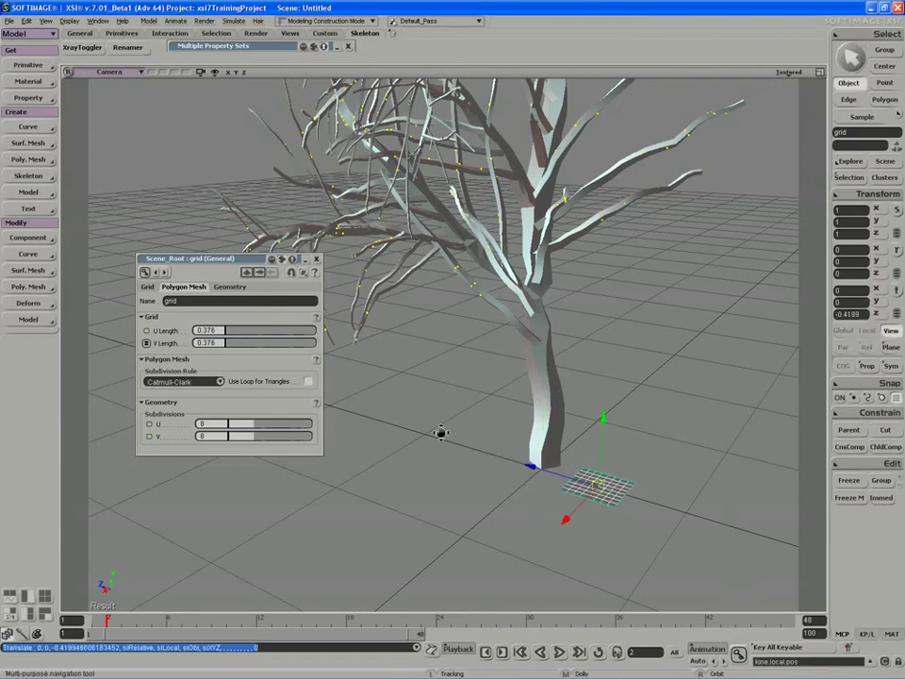
key("s")
left_click_drag(453, 434, 433, 430)
- Remove the animation link from the grid's V Length and close the grid's properties
right_click(147, 345)
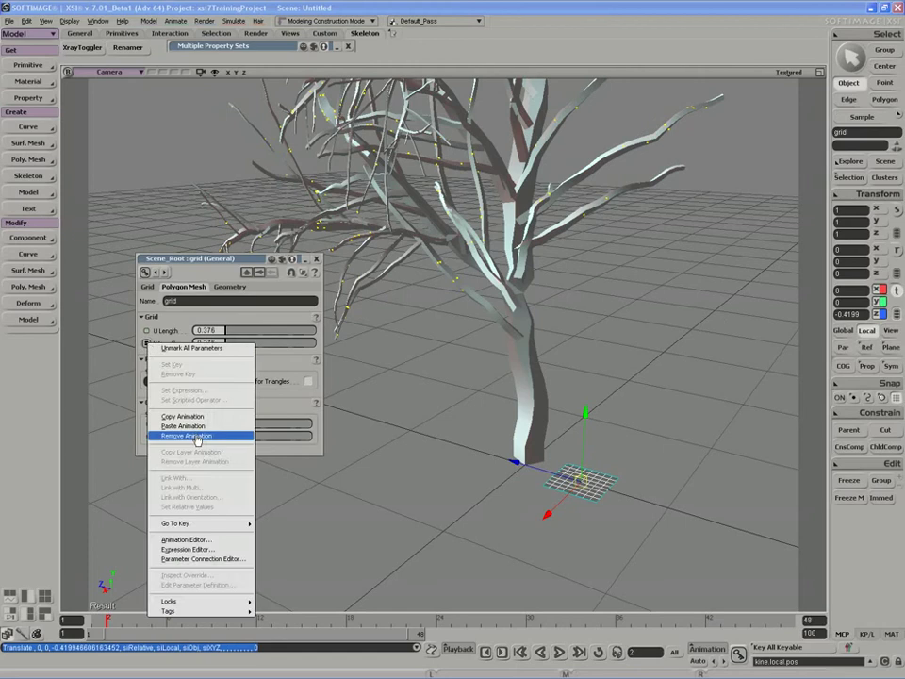
left_click(198, 436)
key("space")
middle_click_drag(807, 261, 596, 362)
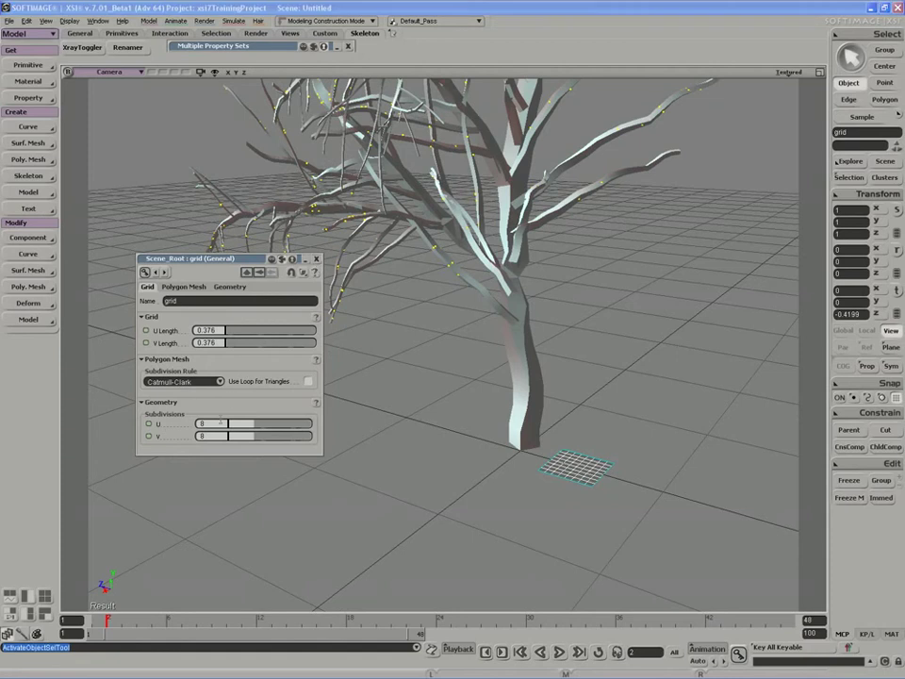
left_click(317, 260)
- Add an XZ texture projection to the grid
key("s")
left_click_drag(476, 388, 397, 382)
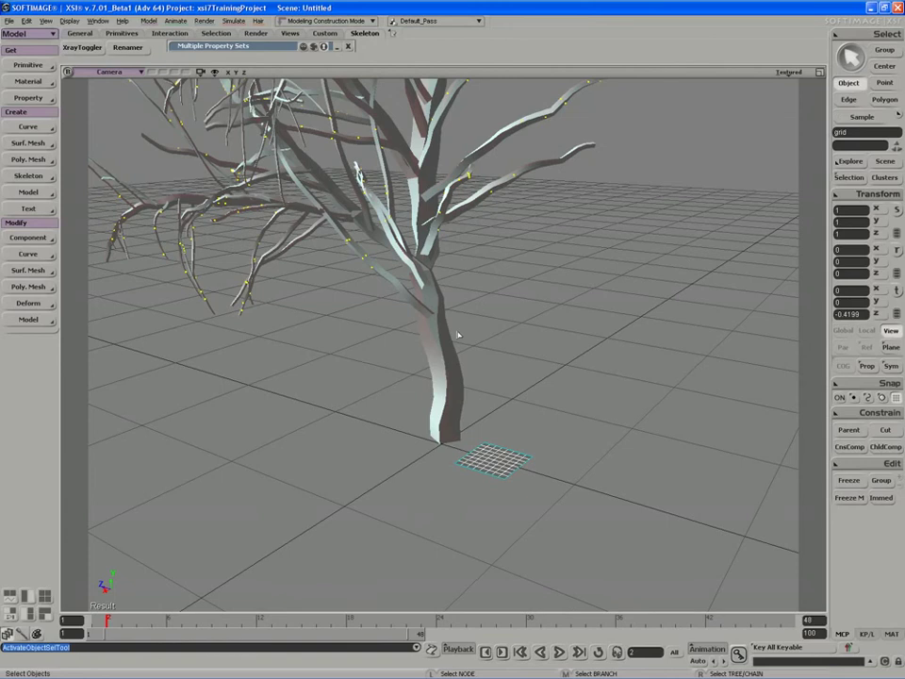
key("s")
right_click_drag(442, 313, 425, 303)
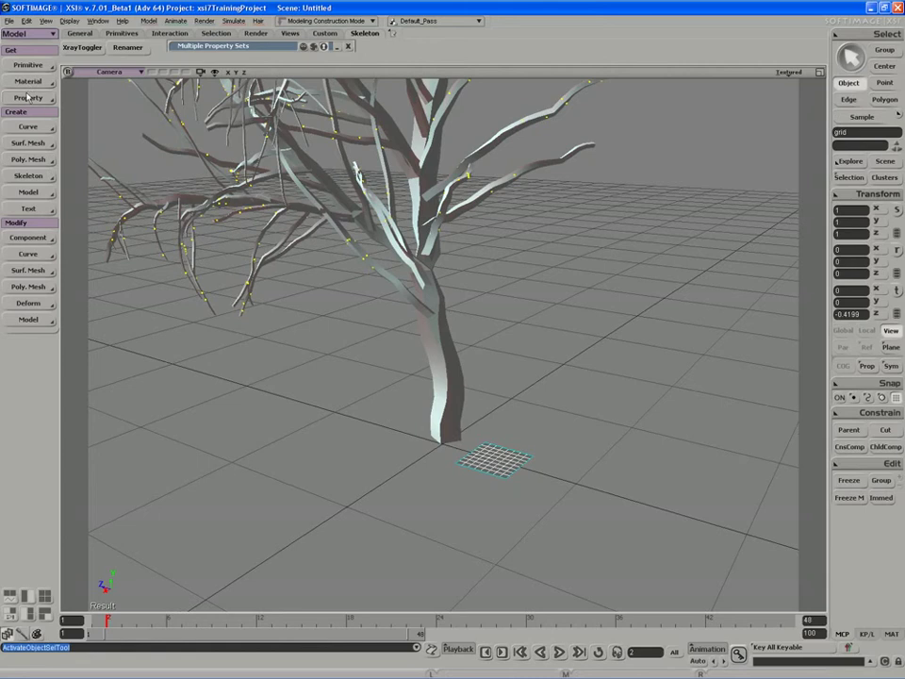
key("s")
right_click_drag(344, 165, 277, 308)
left_click_drag(277, 307, 238, 305)
right_click_drag(238, 304, 224, 302)
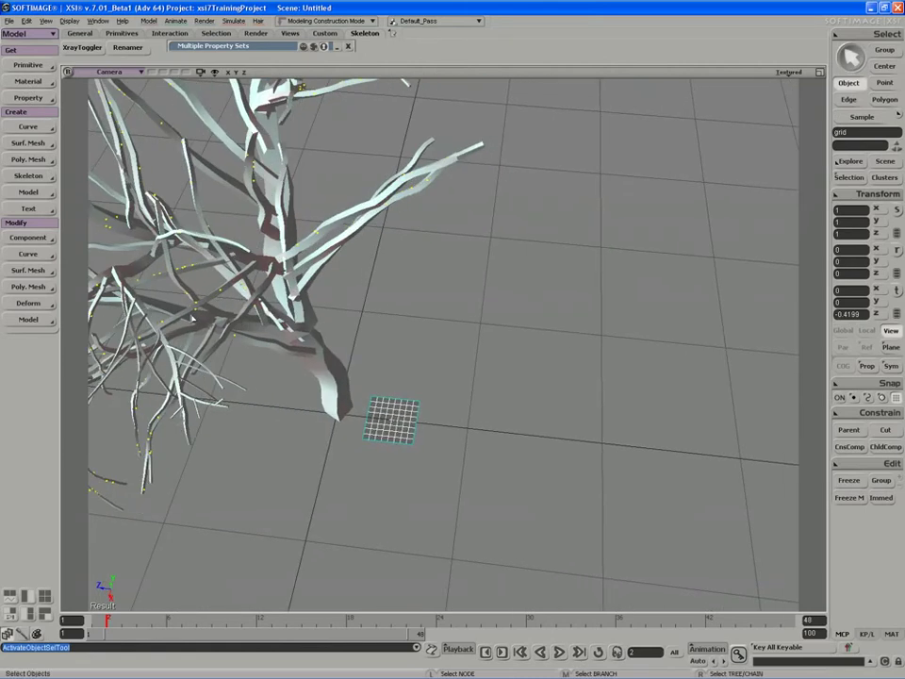
left_click(28, 99)
mouse_move(94, 99)
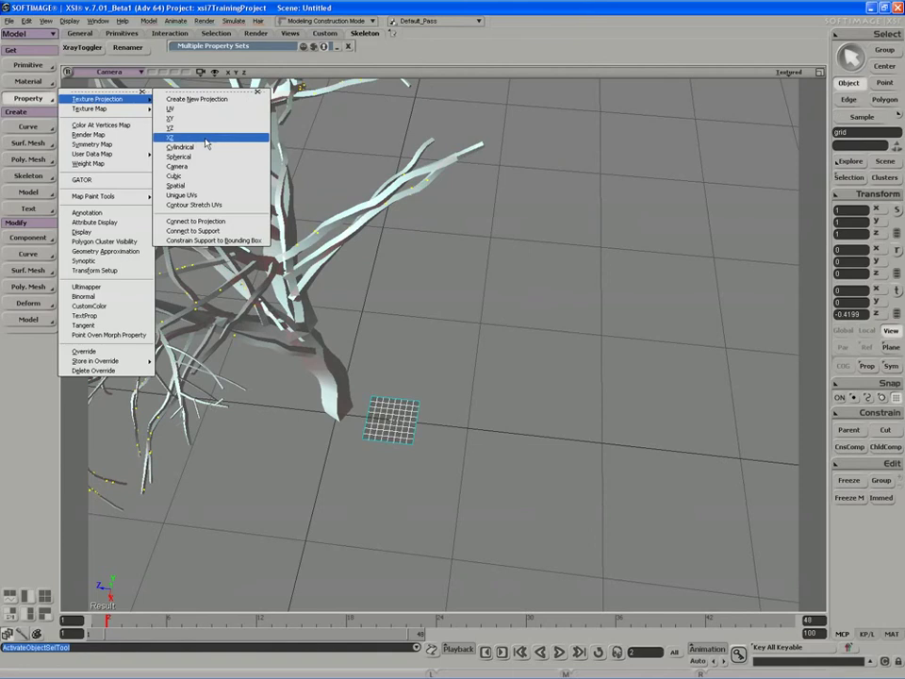
left_click(206, 140)
- Open the scene explorer and examine the grid's Texture_Support and its property hierarchy
middle_click_drag(457, 435, 320, 475)
key("8")
left_click_drag(460, 218, 567, 201)
left_click(543, 280)
left_click(592, 291)
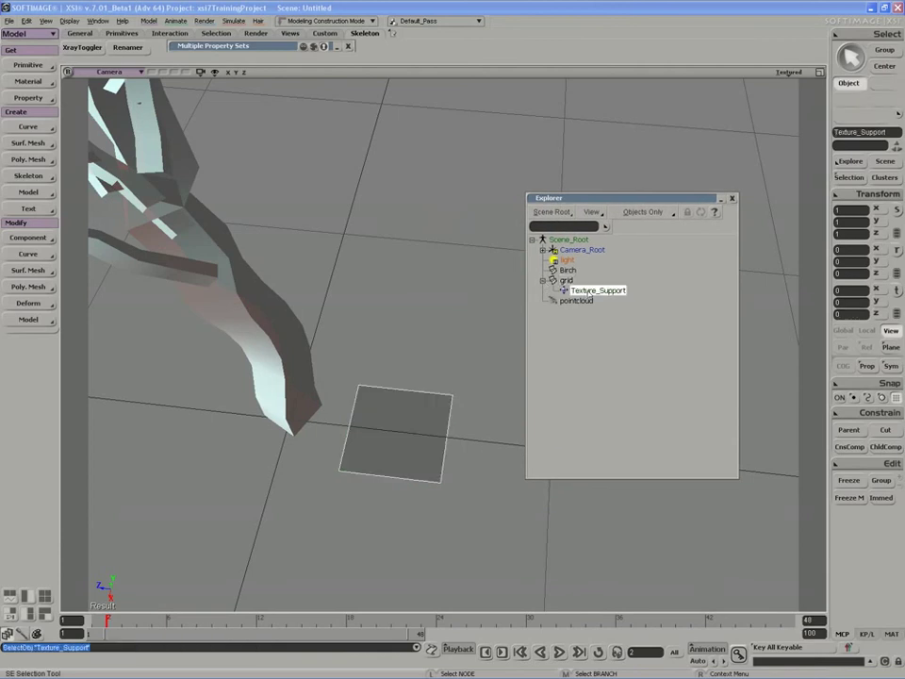
left_click(566, 280)
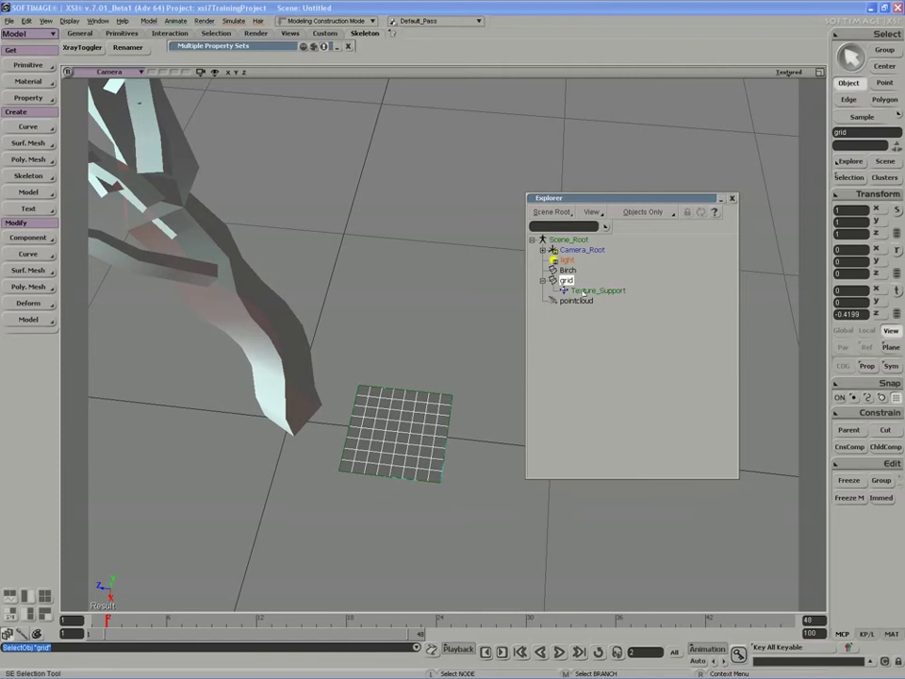
key("F3")
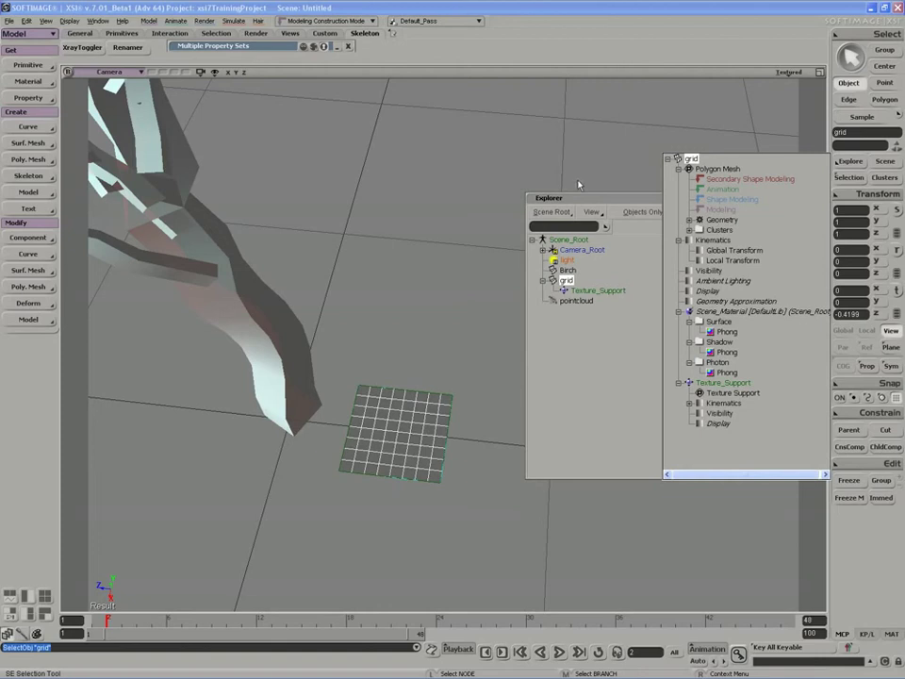
- Freeze the grid's texture projection in the Texture Editor and check the grid's remaining operators
key("alt+7")
left_click(100, 123)
left_click(96, 118)
left_click(118, 174)
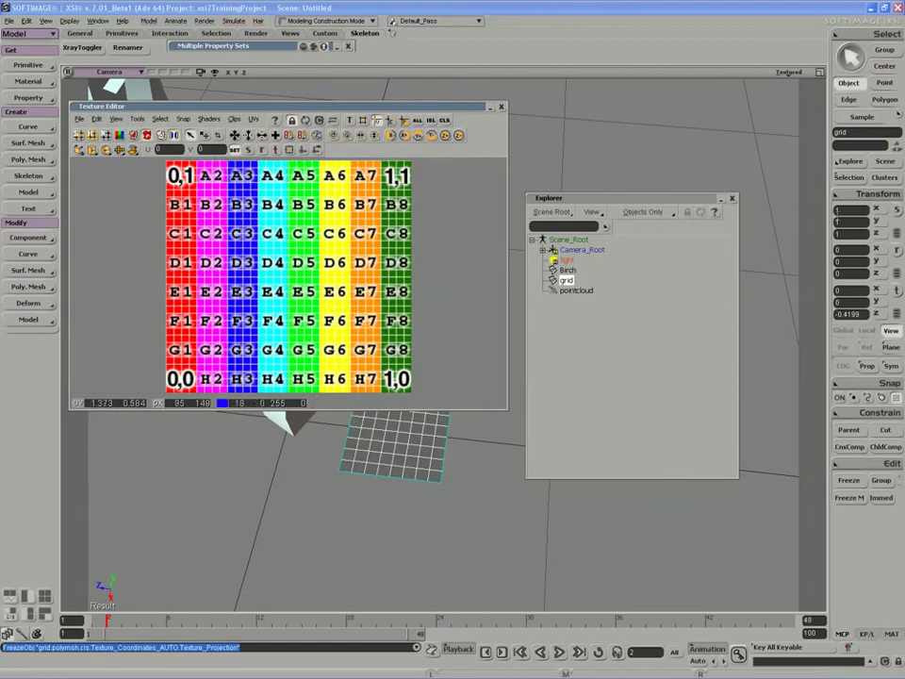
left_click(850, 177)
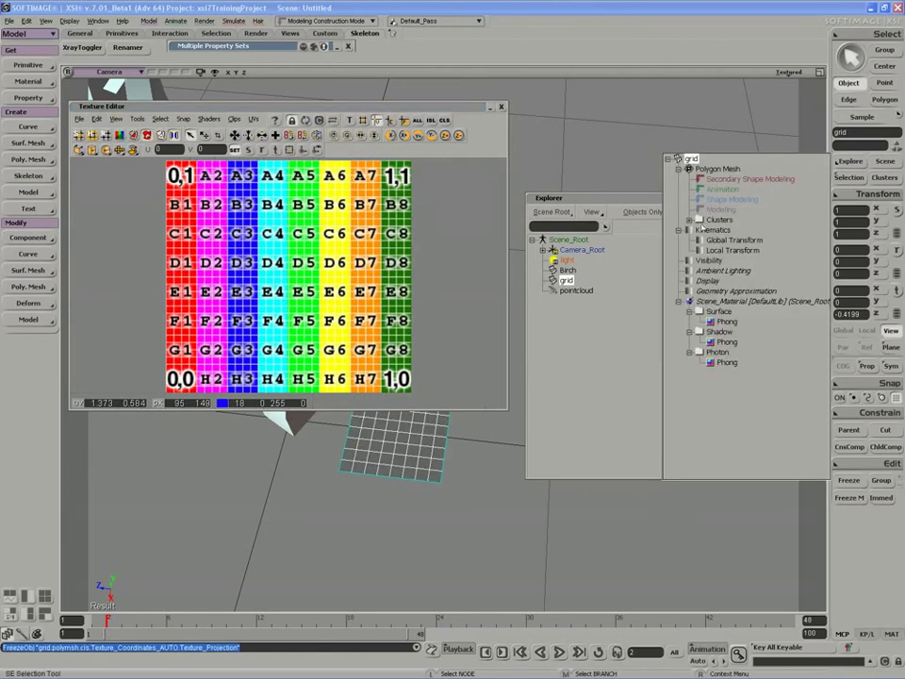
left_click(96, 120)
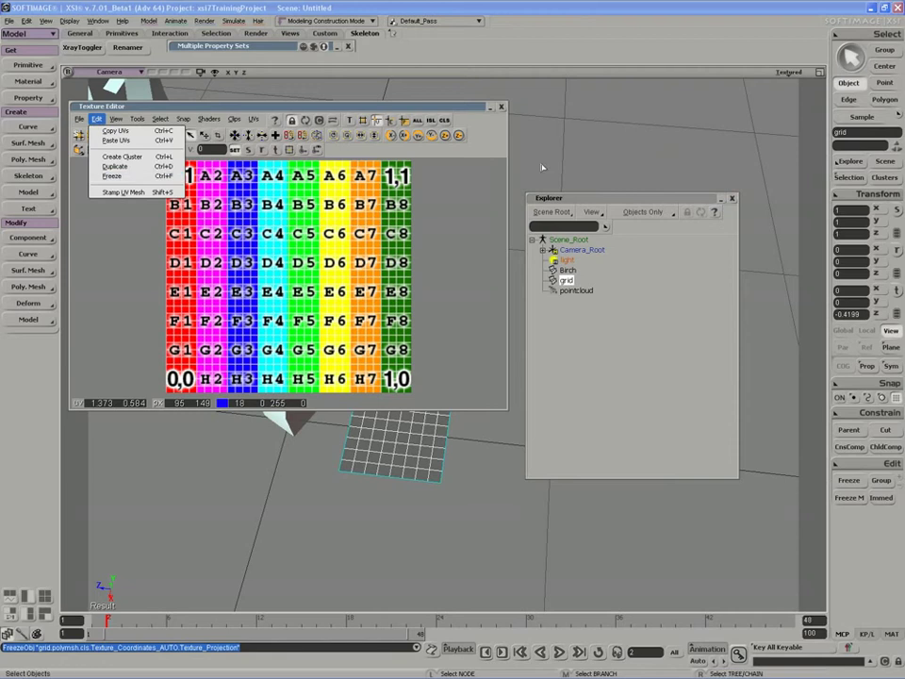
- Undo the freeze of the grid's texture projection and close the Texture Editor
key("ctrl+z")
key("ctrl+z")
left_click(543, 280)
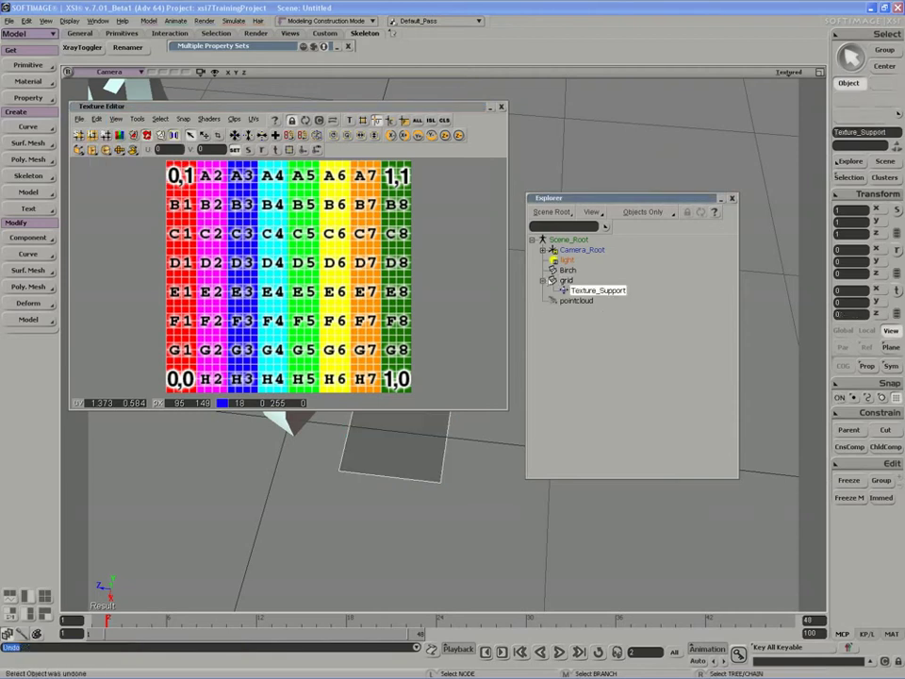
left_click(501, 106)
left_click(440, 265)
- Select the grid and open the MATLIB-untitled library in the Material Manager
key("s")
left_click_drag(386, 415, 370, 388)
key("space")
left_click(386, 394)
key("s")
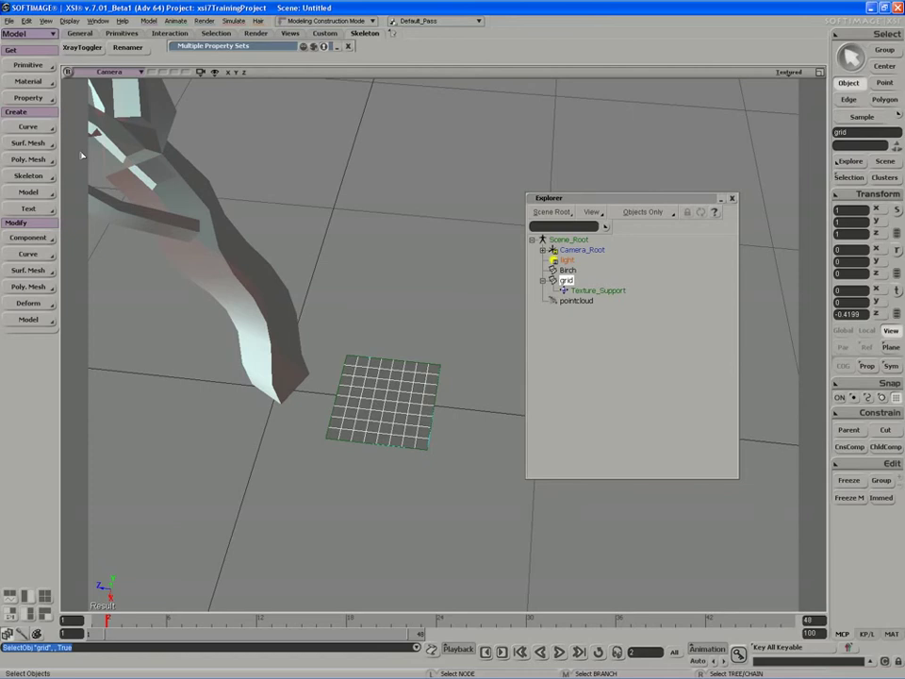
key("3")
left_click(31, 175)
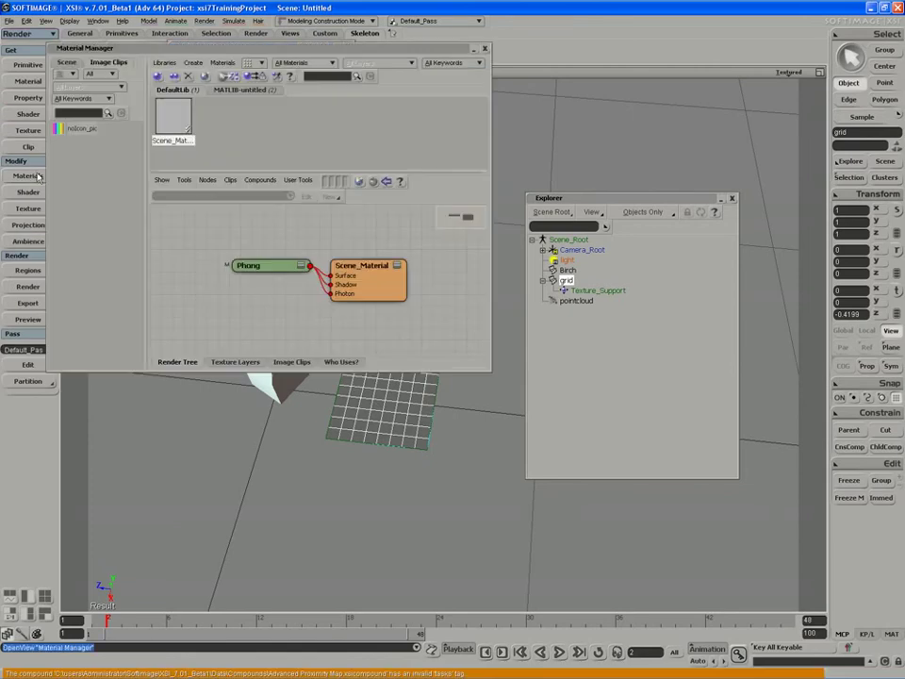
left_click(235, 90)
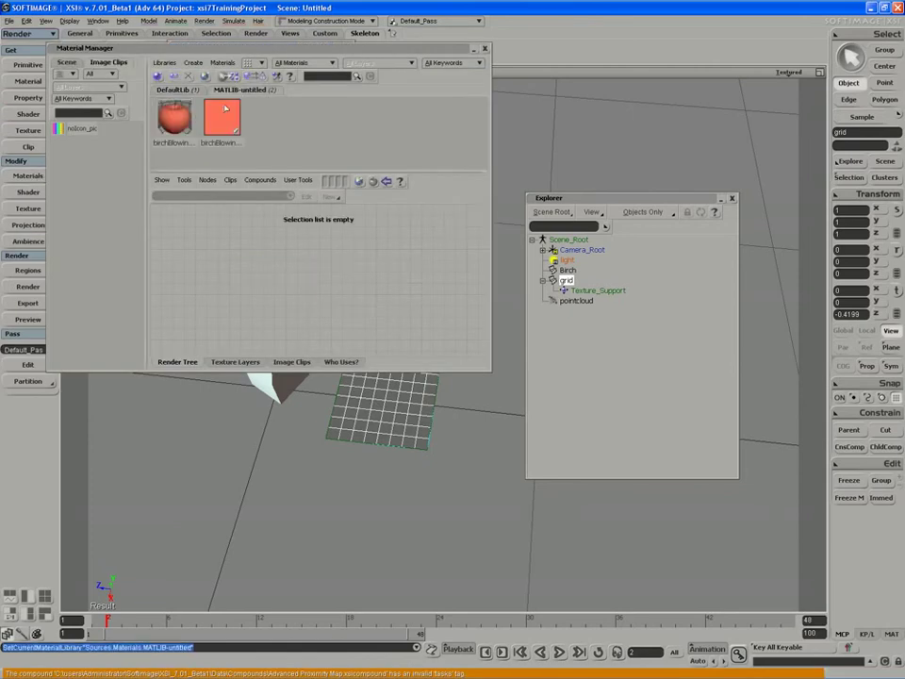
- Create a new Phong material in the MATLIB-untitled library and rename it leafMat
left_click(175, 121)
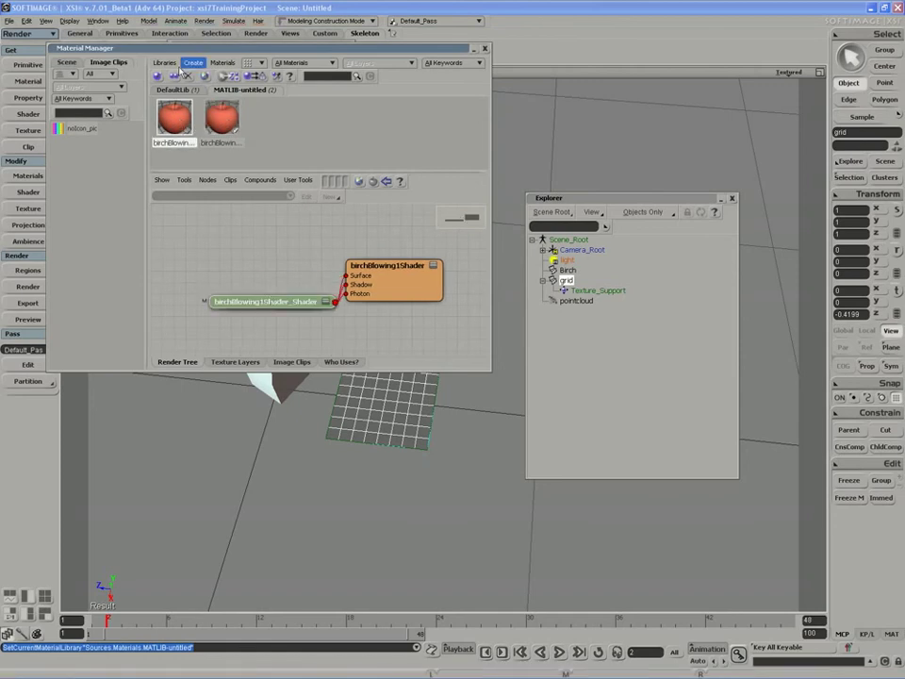
left_click(192, 62)
left_click(203, 74)
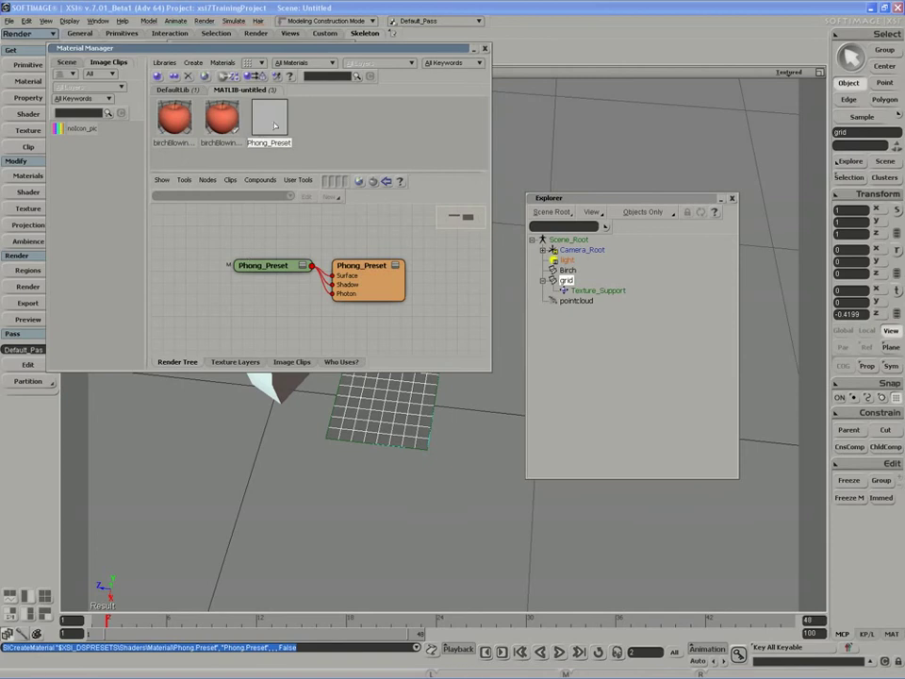
type("leafM")
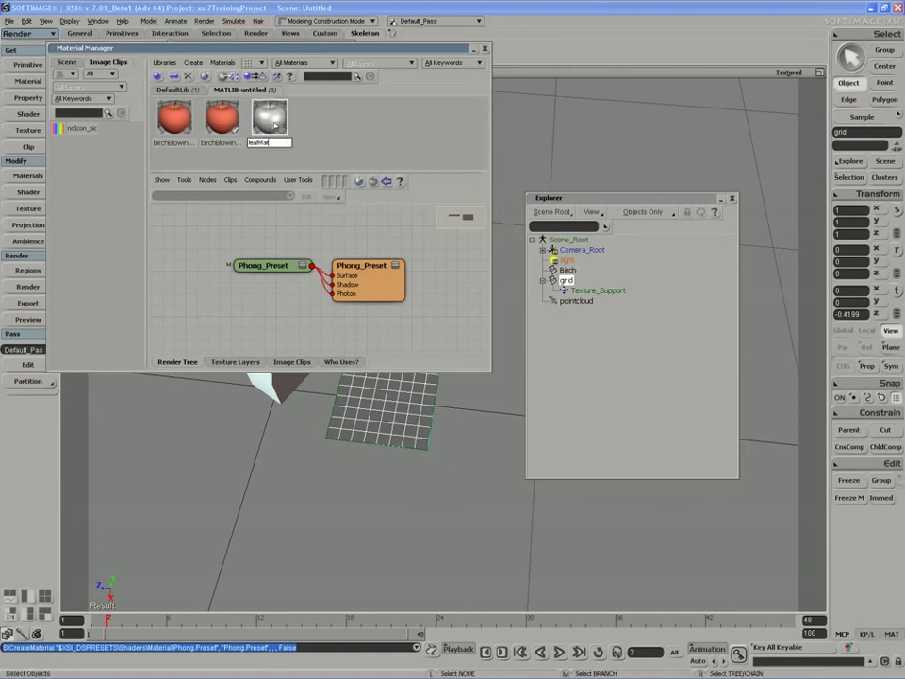
type("at")
key("Return")
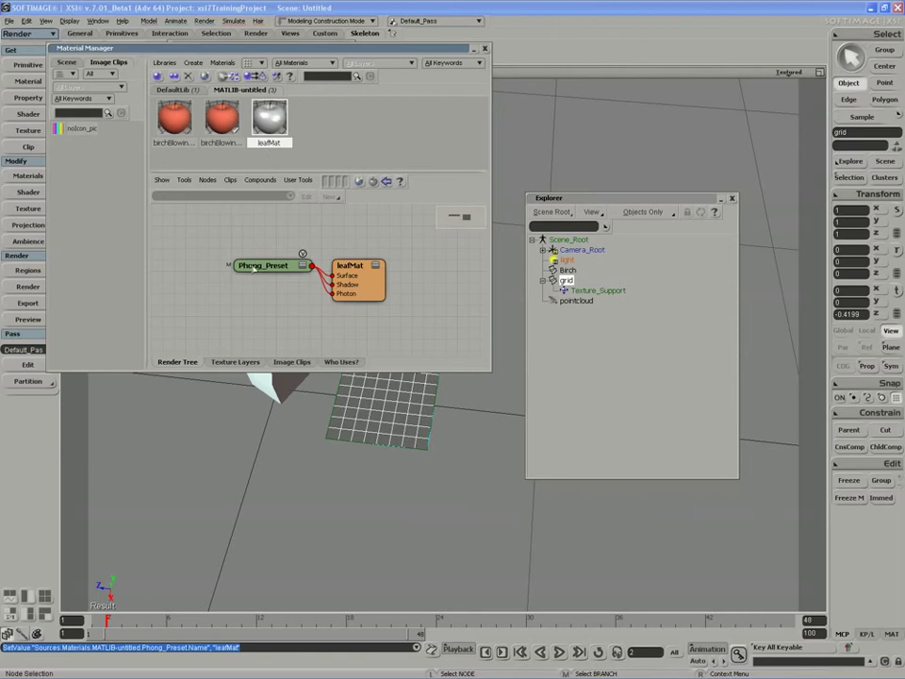
- Set leafMat's Phong specular decay to 12 and its specular color to dark green, HLS 0.333, 0.218, 0.300
double_click(298, 263)
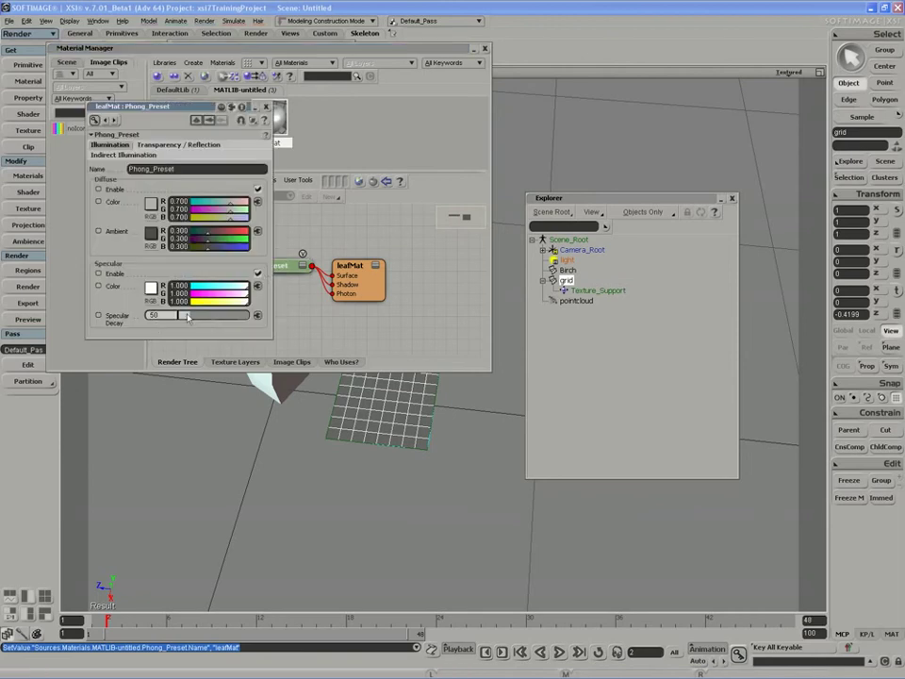
left_click_drag(206, 295, 181, 316, "ctrl")
left_click(151, 303)
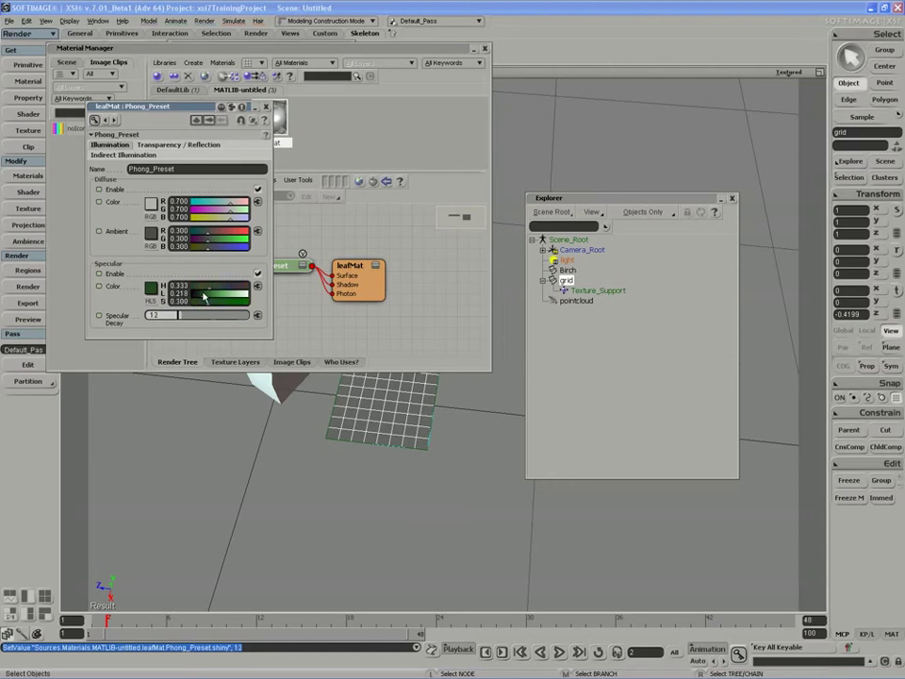
left_click_drag(199, 304, 198, 305)
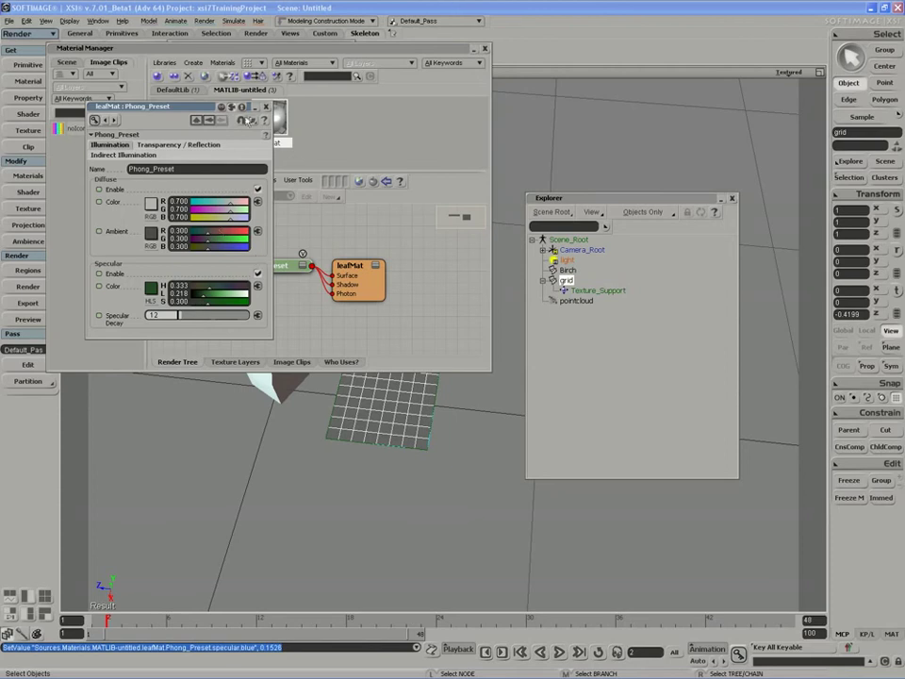
left_click(267, 107)
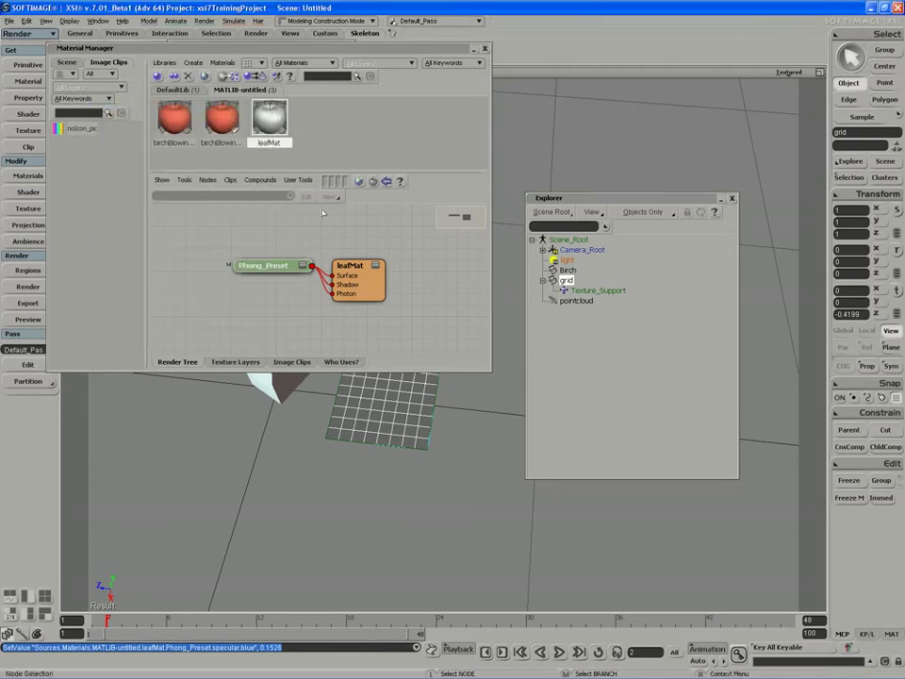
- Display the shader node library in leafMat's render tree, close the Explorer, and widen the Material Manager and the node list
left_click_drag(412, 52, 415, 66)
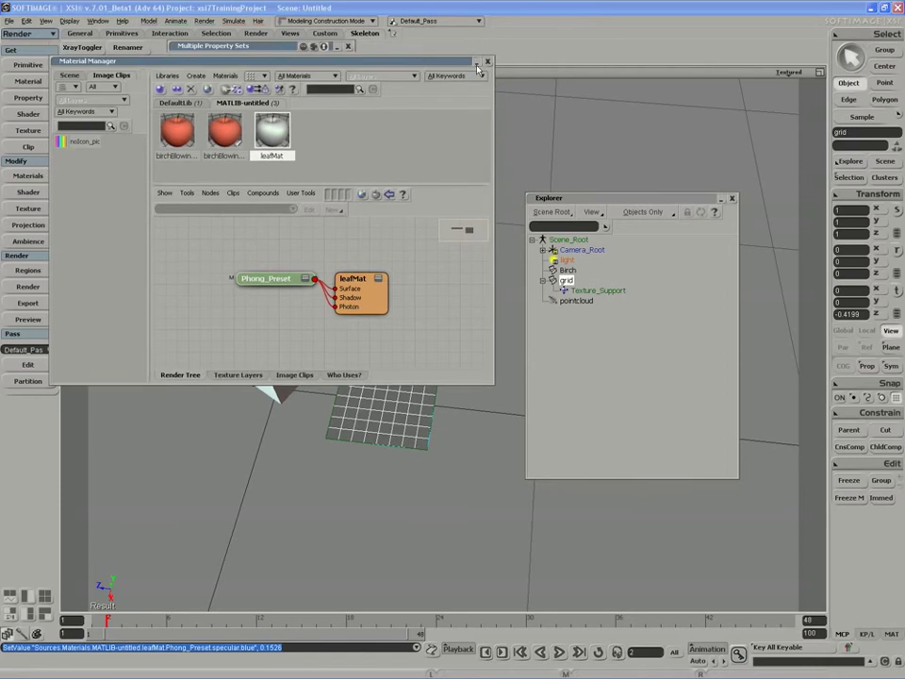
mouse_move(268, 281)
left_mouse_down()
mouse_move(248, 283)
mouse_move(255, 287)
left_mouse_up()
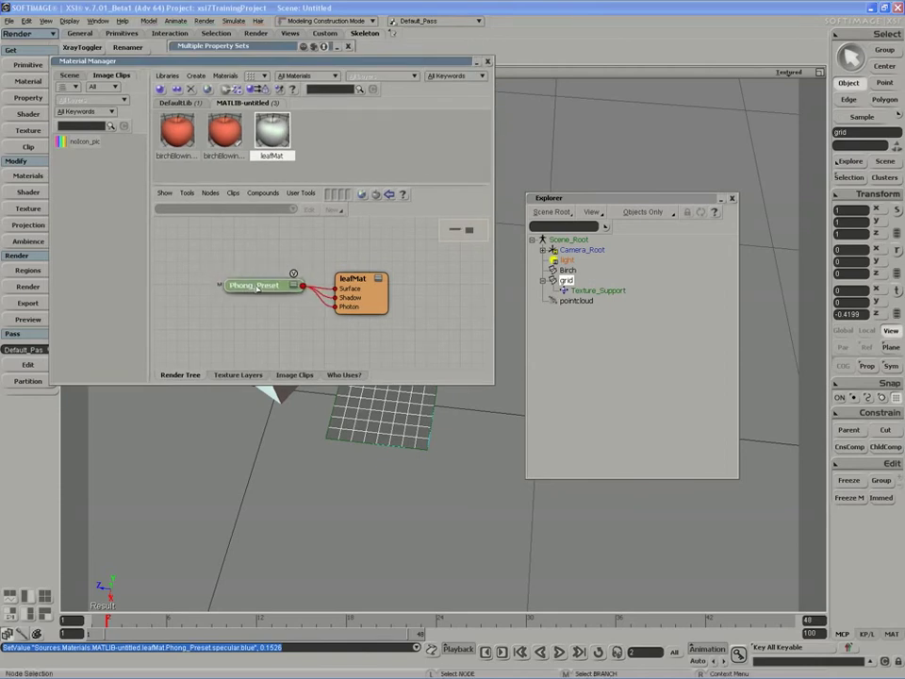
left_click(390, 195)
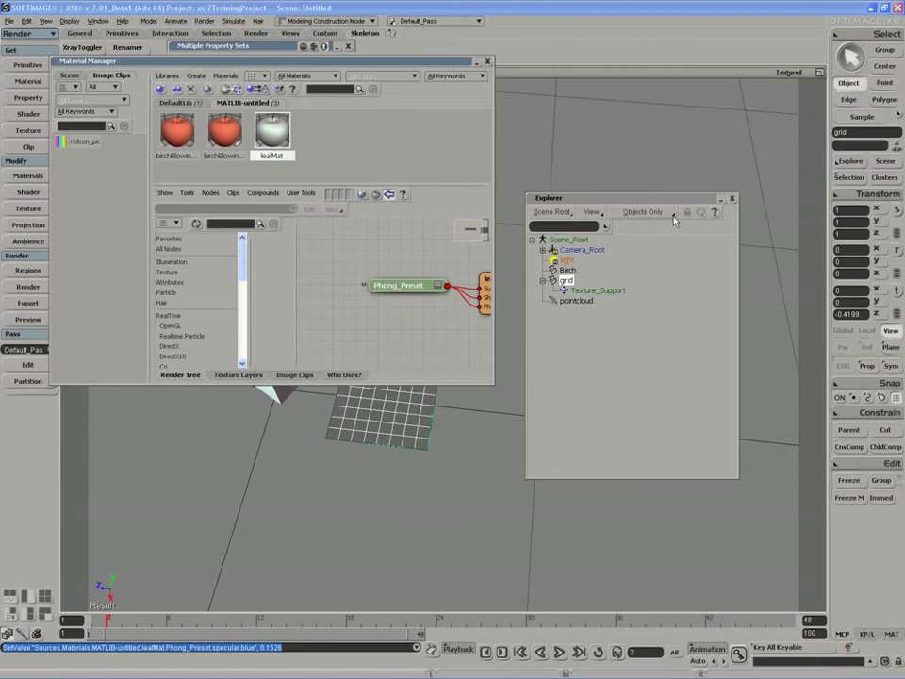
key("8")
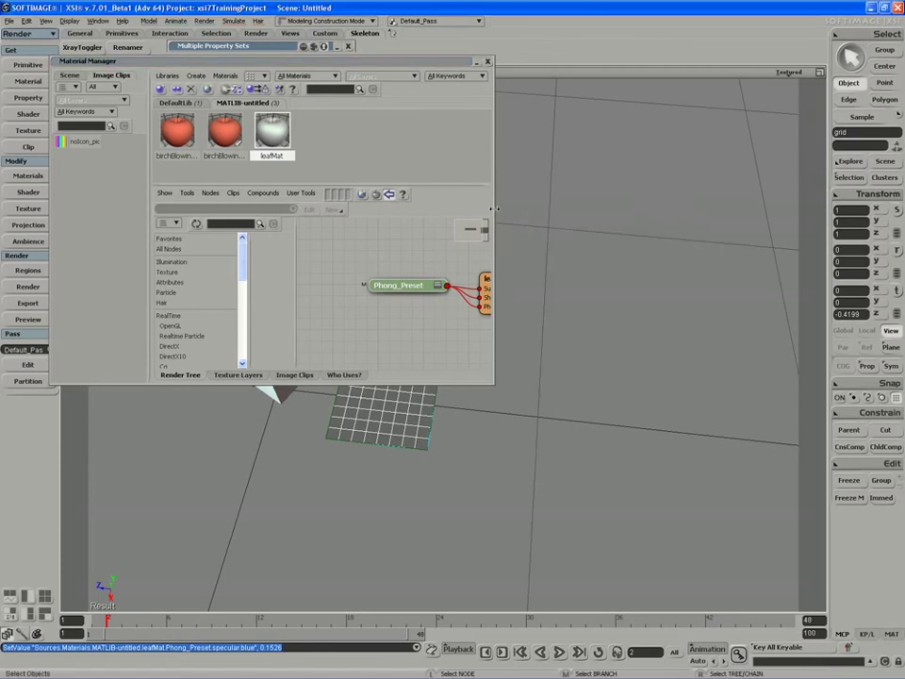
left_click_drag(498, 213, 824, 214)
key("z")
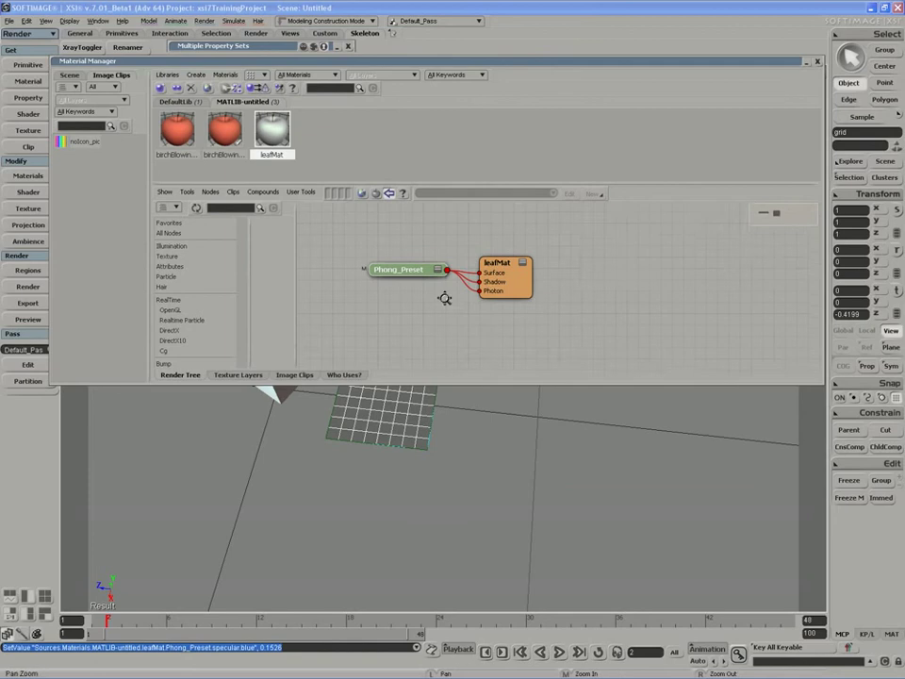
left_click_drag(531, 306, 562, 289)
left_click_drag(300, 290, 402, 290)
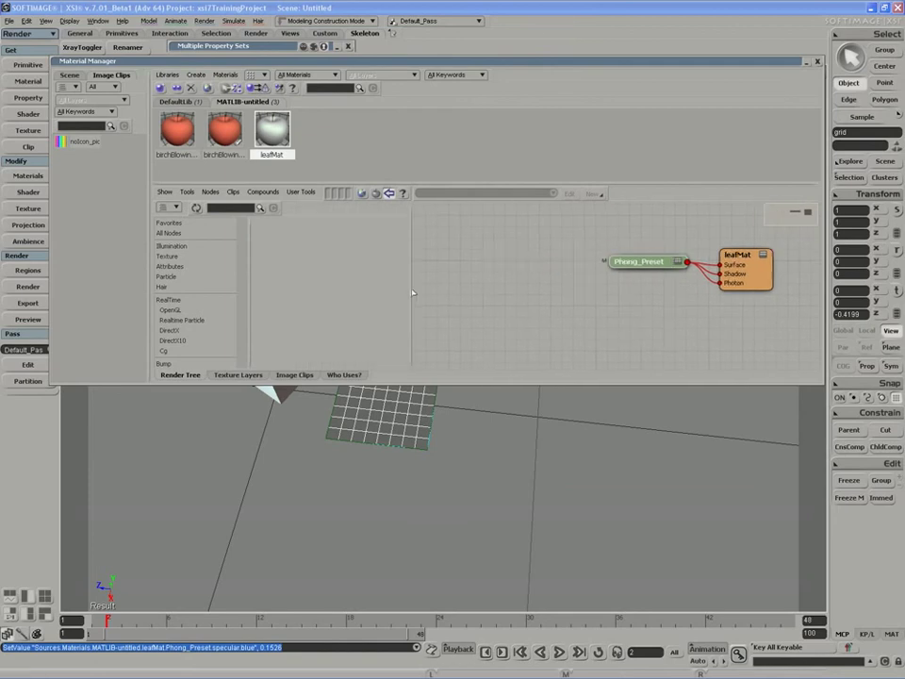
- Add an Image texture node to leafMat's render tree and place it with its clip before the Phong node
left_click(168, 256)
left_click_drag(277, 223, 509, 271)
left_click_drag(571, 311, 419, 330)
left_click_drag(509, 282, 531, 297)
- Move the Material Manager clear of the grid and set the Camera view's display mode to Textured Decal
left_click_drag(440, 62, 430, 356)
key("s")
left_click_drag(425, 299, 441, 192)
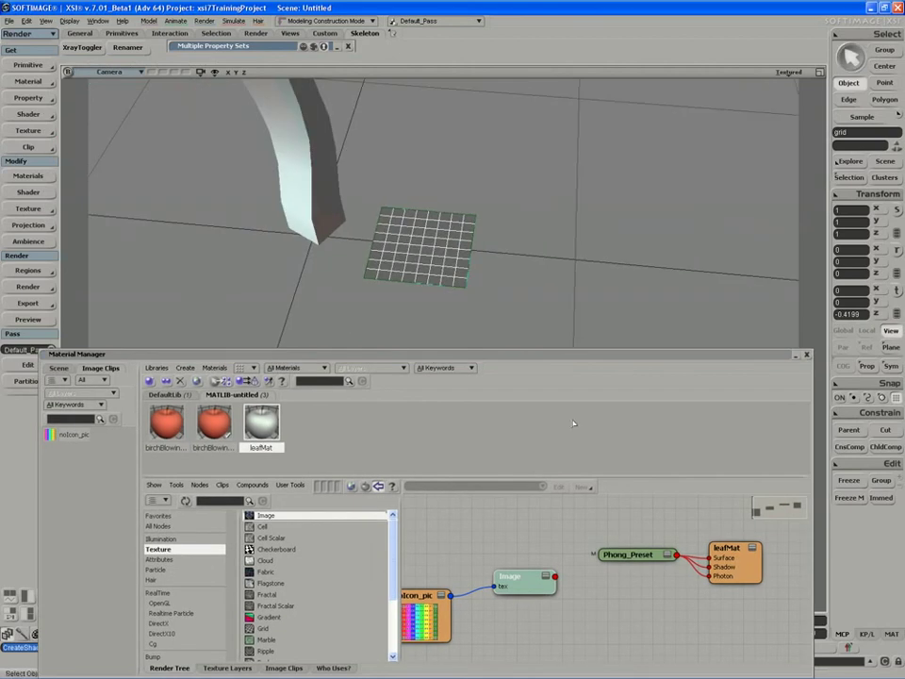
left_click(788, 72)
left_click(764, 260)
- Connect the Image node's output to the Phong_Preset node's diffuse input
left_click_drag(557, 577, 613, 557)
left_click(637, 110)
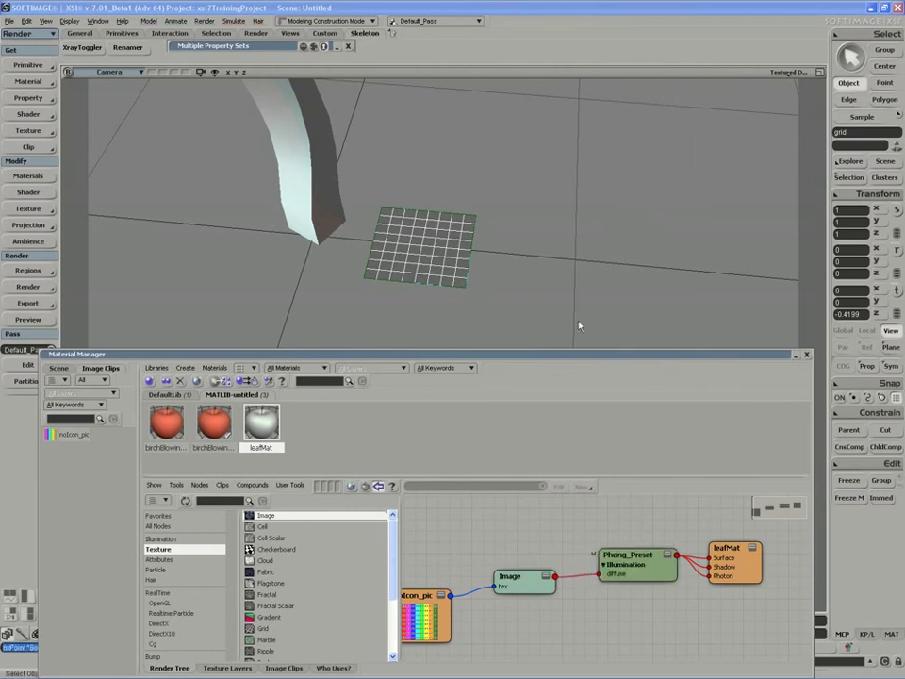
key("z")
left_click_drag(547, 550, 559, 537)
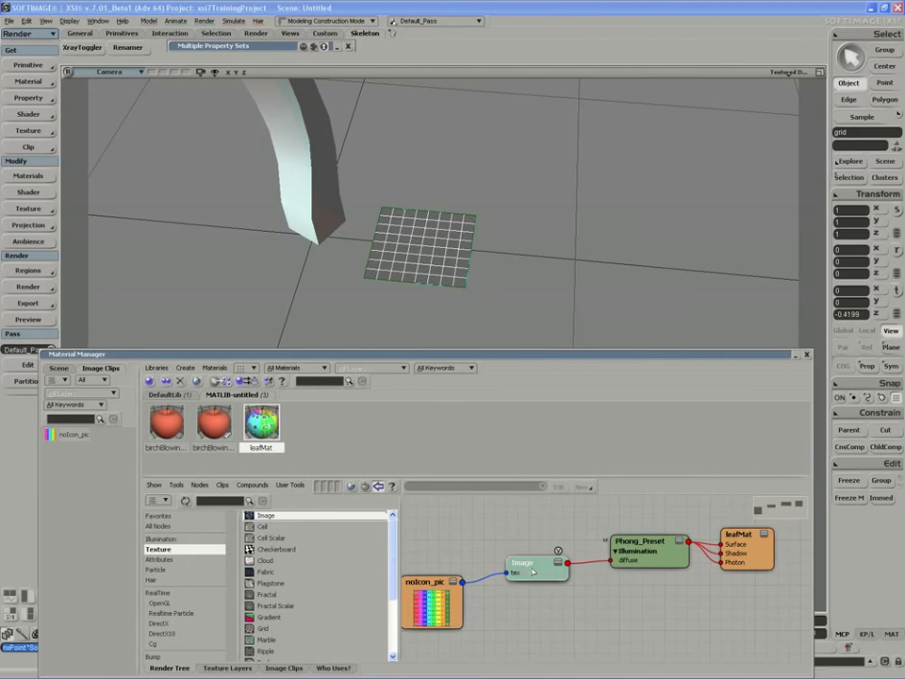
- Open the Image node's properties and assign leafMat to the selected grid
double_click(533, 571)
left_click(413, 407)
left_click_drag(364, 351, 417, 340)
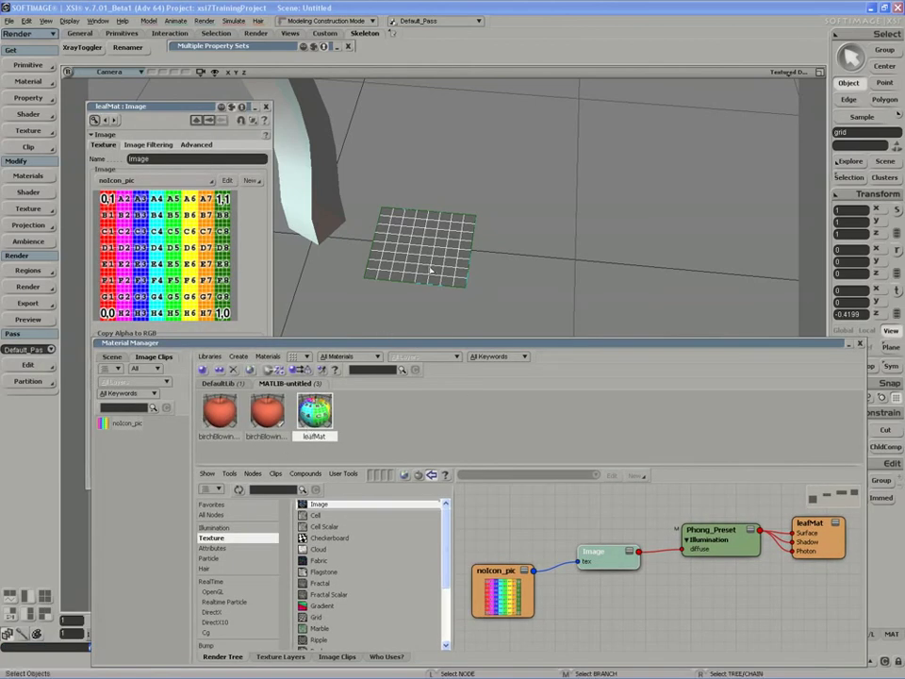
right_click(318, 416)
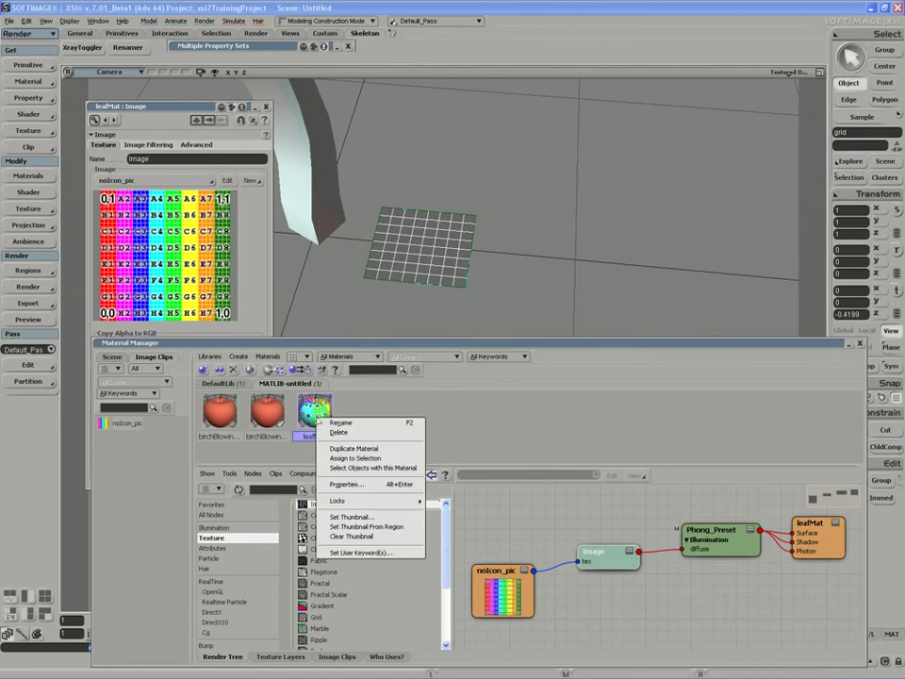
left_click(334, 459)
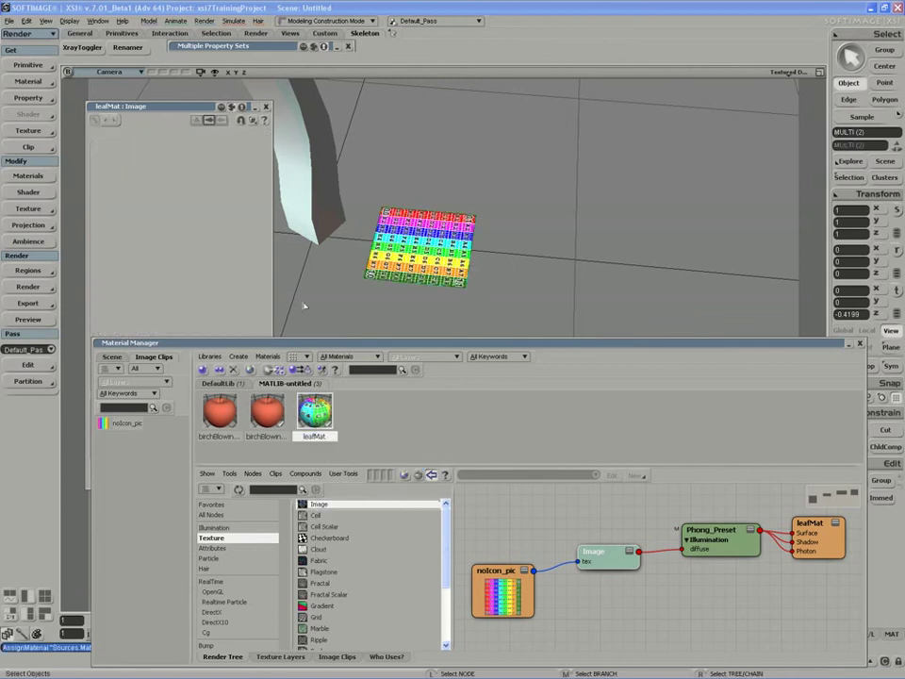
- Load Fall6.psd from the project's Pictures folder as a new image clip for the Image node
key("s")
left_click_drag(605, 568, 600, 566)
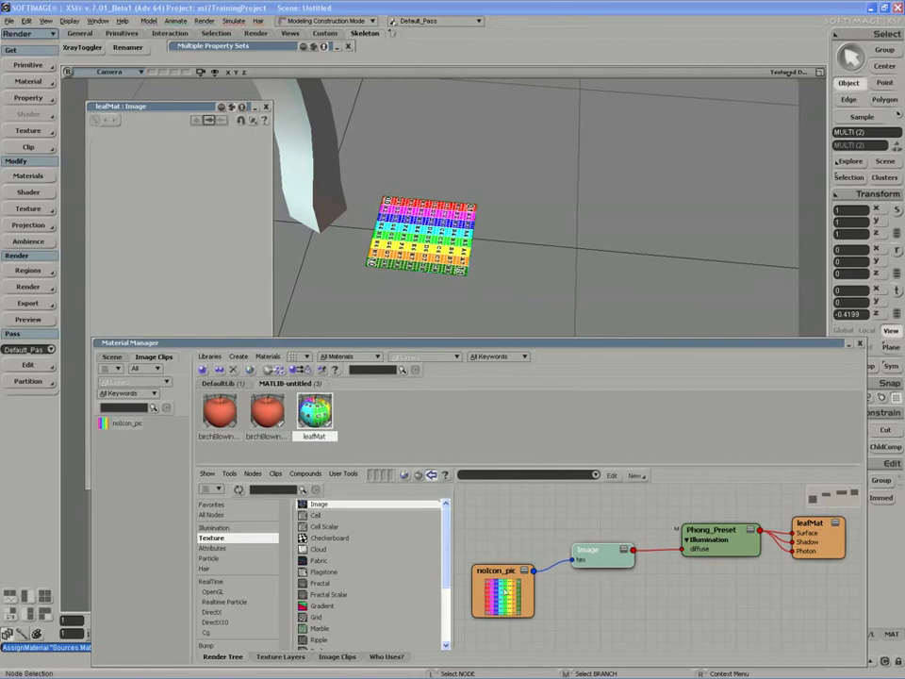
double_click(608, 560)
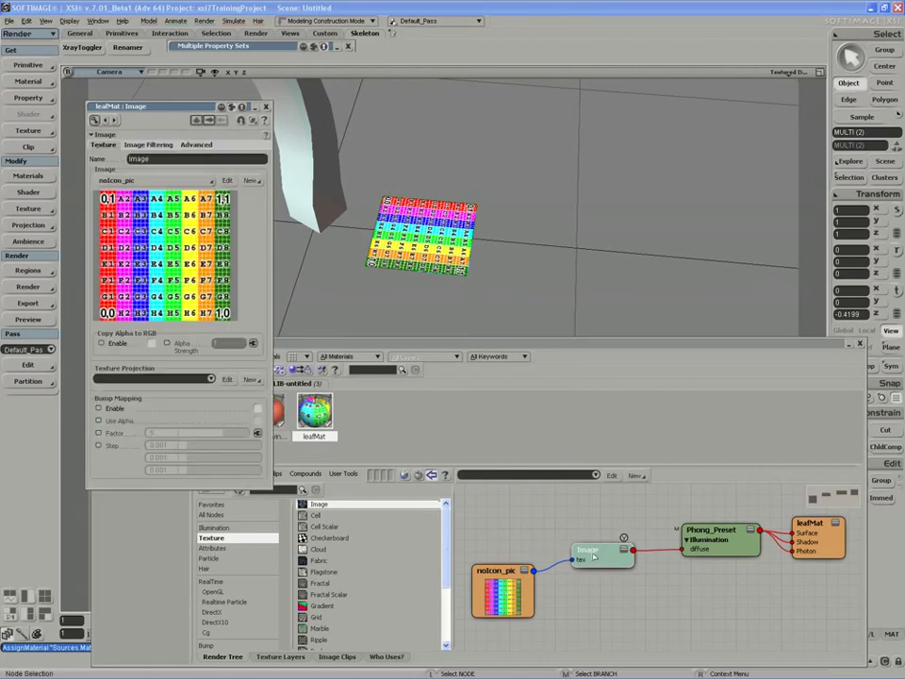
left_click(252, 184)
left_click(273, 189)
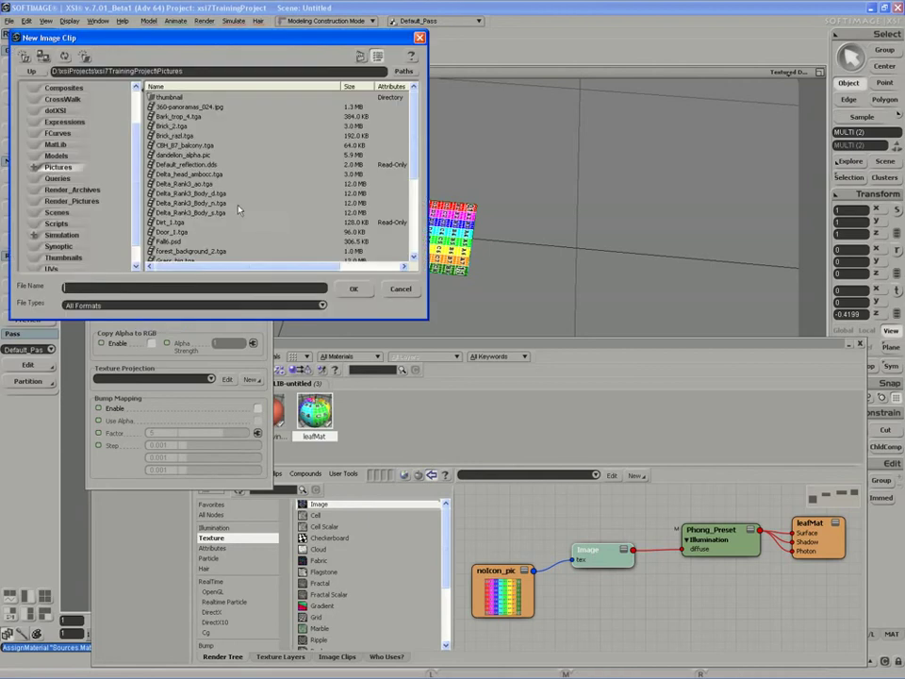
left_click(168, 242)
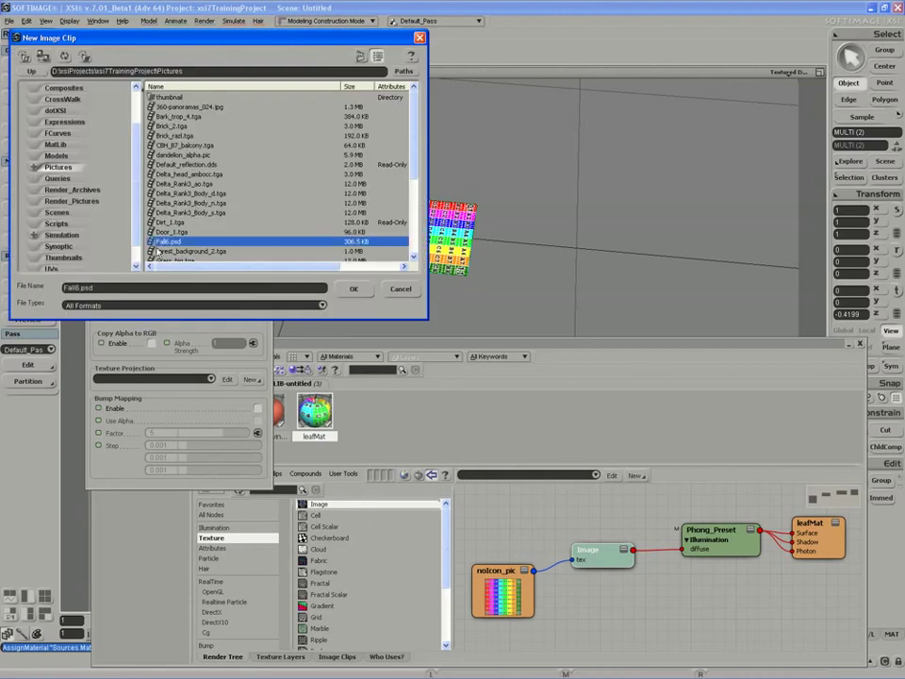
left_click(351, 290)
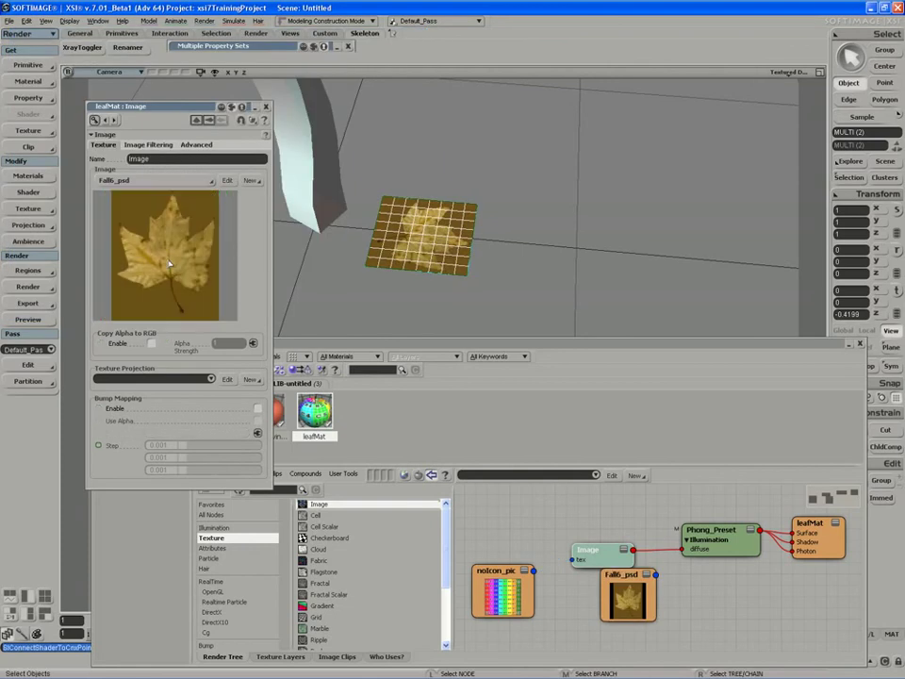
- Examine the leaf image's alpha channel in the clip preview, and restore the display of all channels
right_click(166, 260)
left_click(294, 381)
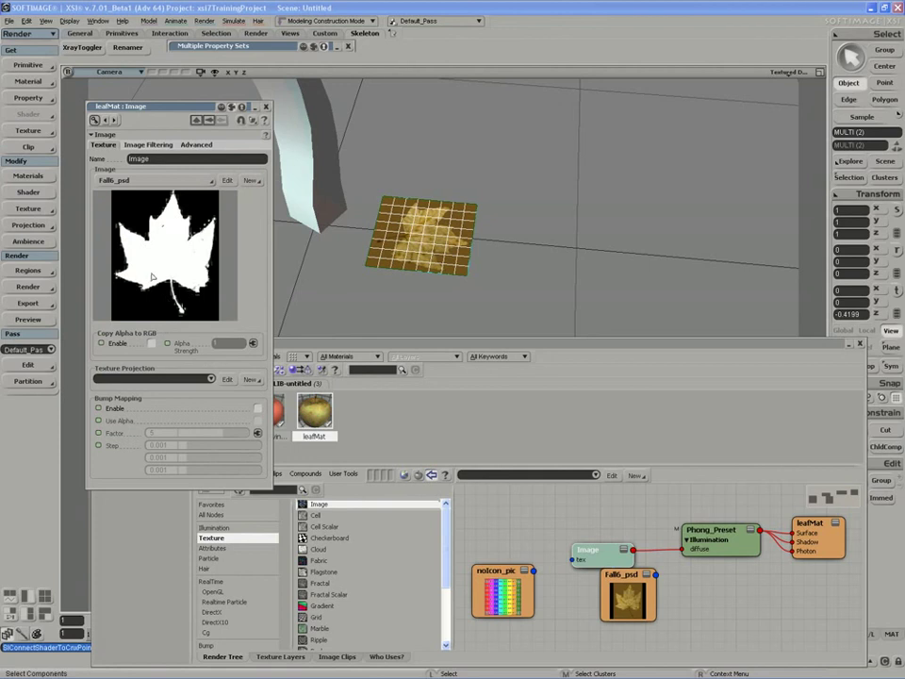
right_click(155, 227)
mouse_move(174, 306)
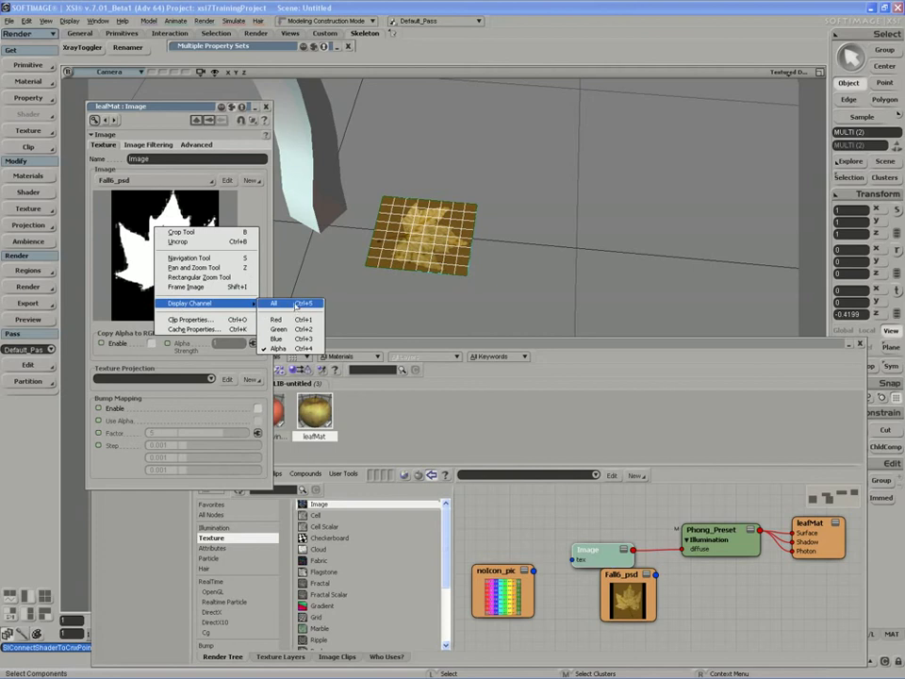
left_click(276, 303)
- Enable Use Alpha for the Phong transparency and connect the Image node to the transparency input
left_click(624, 576)
left_click_drag(624, 575, 565, 591)
left_click(742, 553)
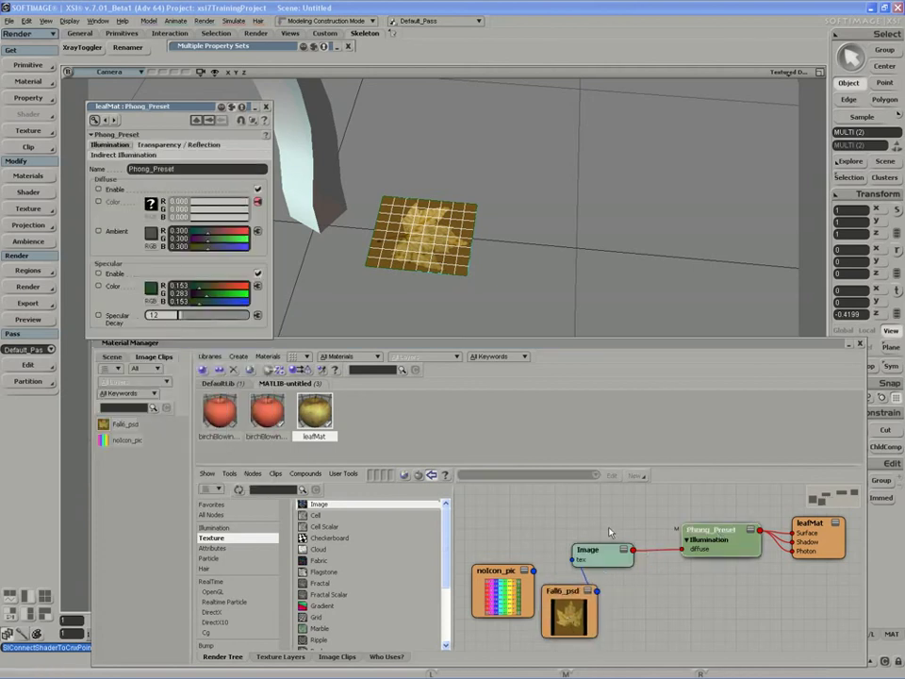
left_click(165, 144)
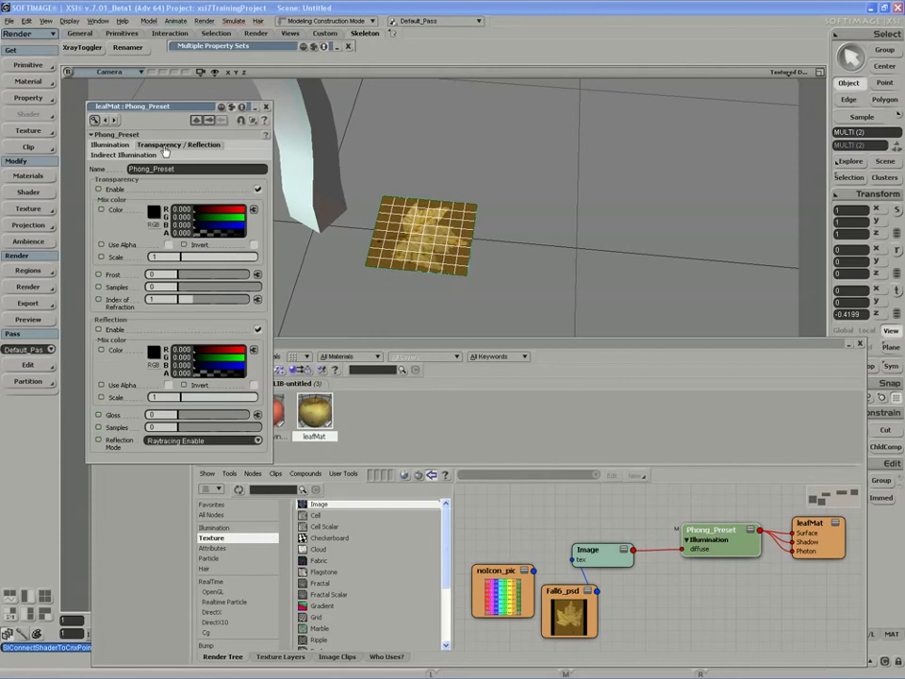
left_click(169, 245)
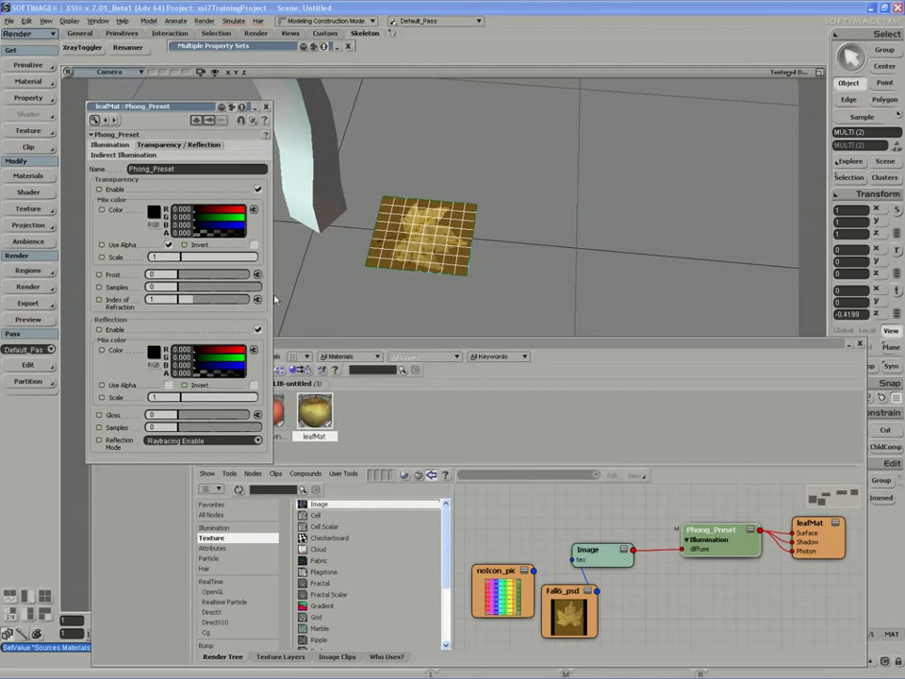
left_click_drag(633, 549, 722, 543)
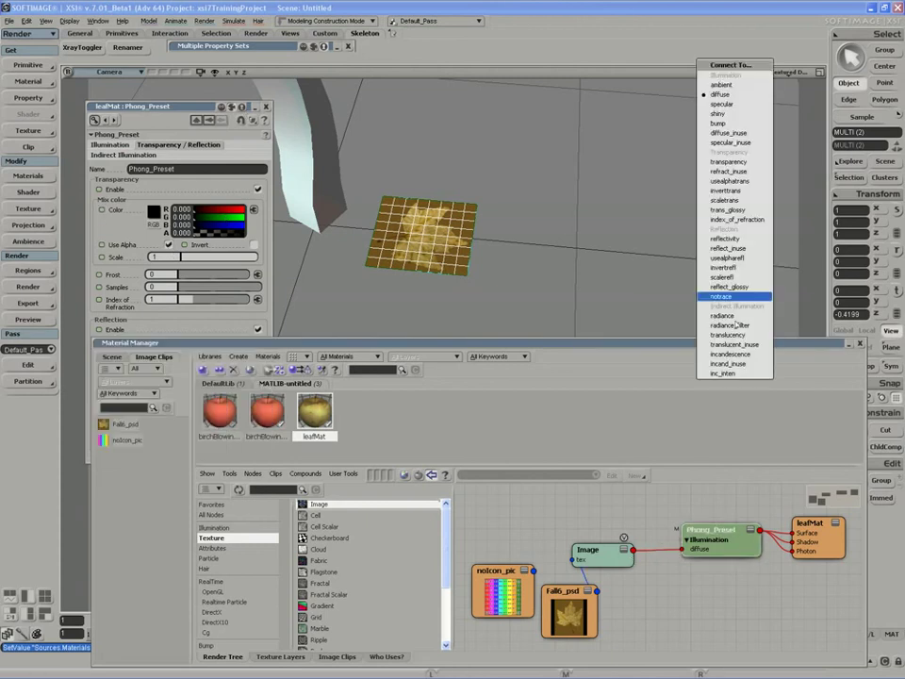
left_click(734, 163)
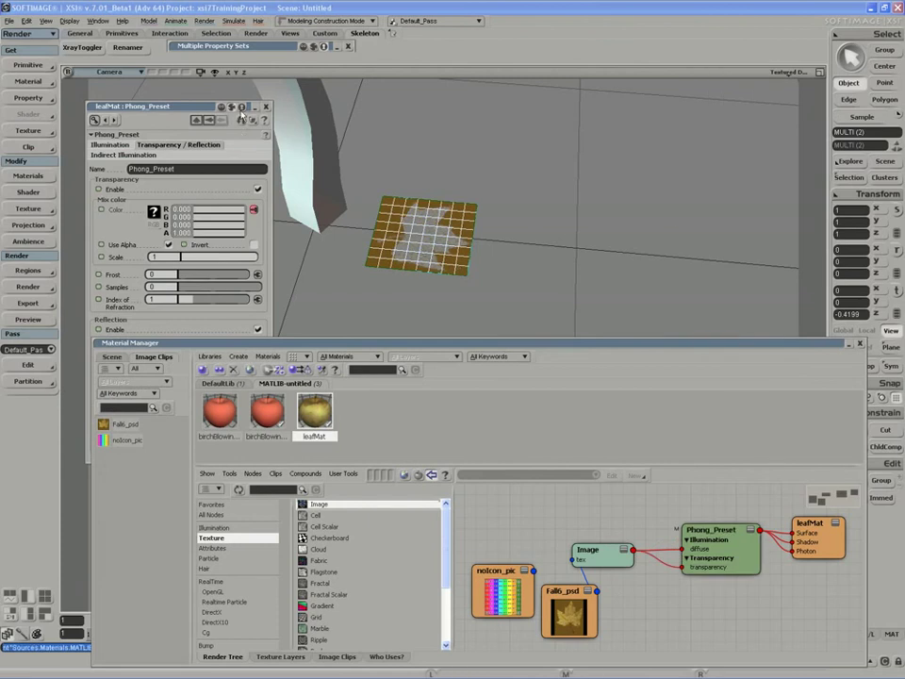
- Deselect the grid and turn on Invert for leafMat's Phong transparency
left_click(242, 110)
left_click(443, 194)
key("s")
right_click_drag(447, 204, 398, 256)
left_click(253, 244)
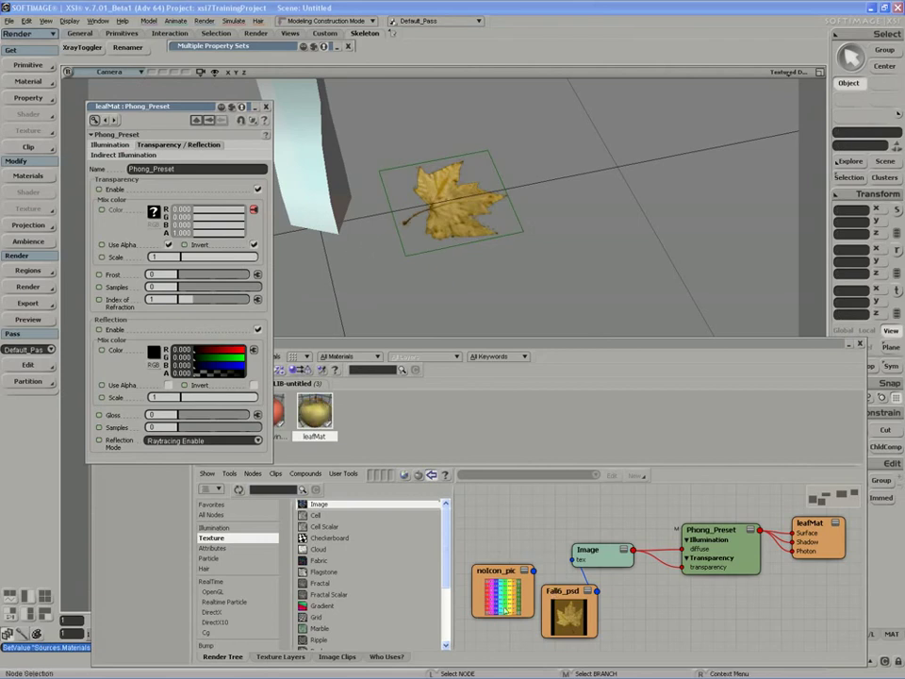
- Arrange the Fall6_psd clip before the Image node with noIcon_pic beneath it, and close the Phong properties
left_click_drag(499, 605, 493, 638)
left_click_drag(566, 615, 504, 565)
left_click_drag(493, 620, 521, 647)
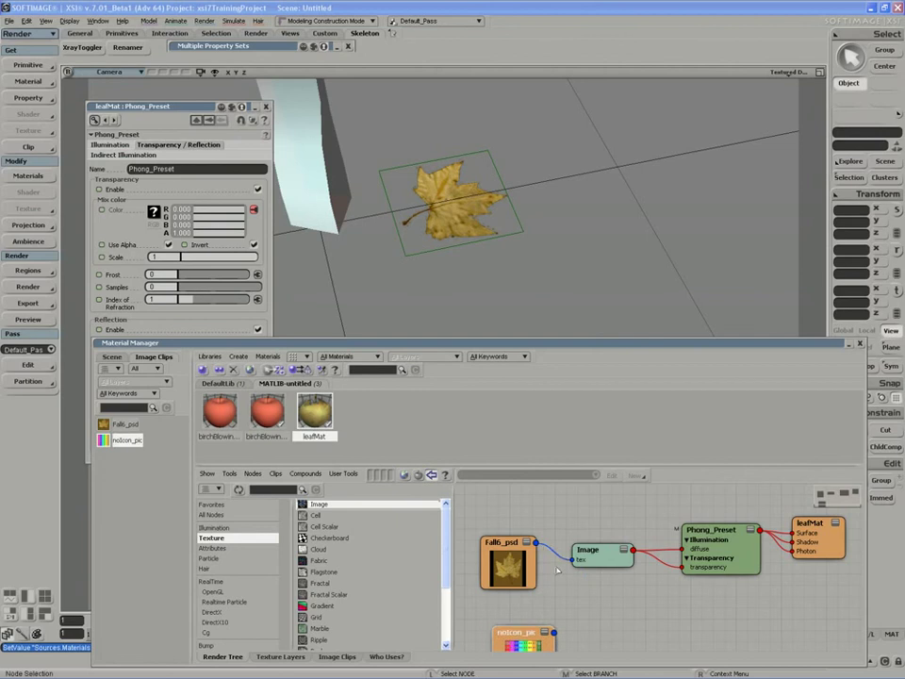
left_click_drag(596, 564, 604, 567)
left_click_drag(467, 346, 476, 343)
key("s")
right_click_drag(432, 241, 394, 192)
left_click_drag(197, 105, 136, 107)
right_click_drag(234, 168, 343, 192)
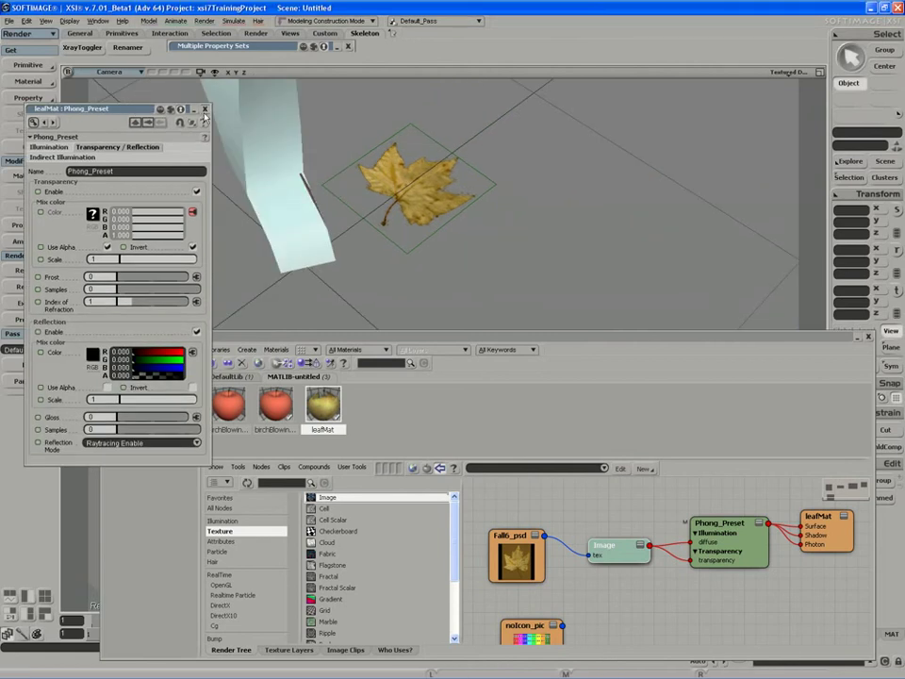
left_click(206, 111)
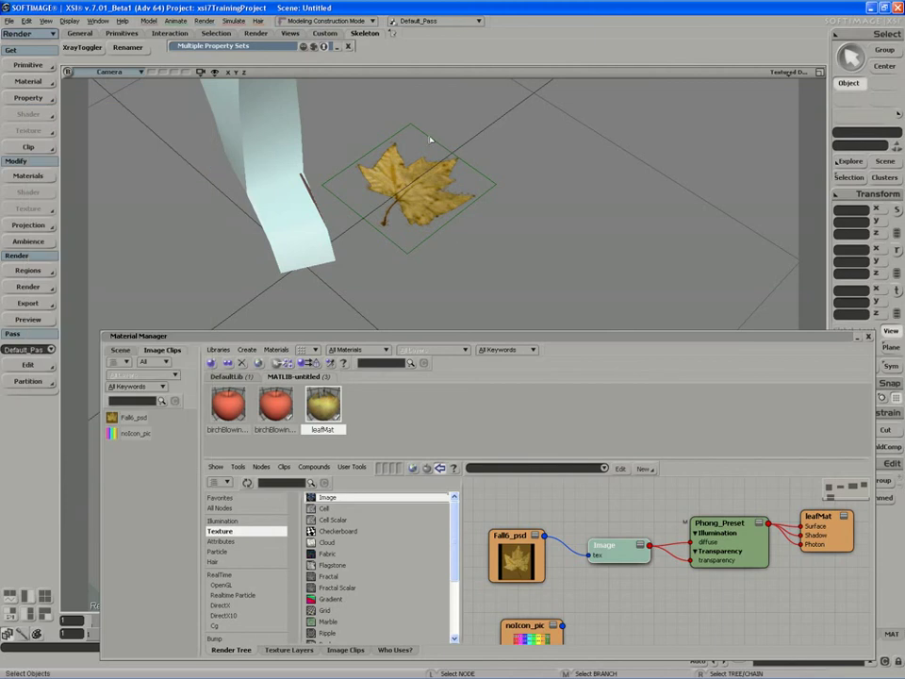
- Move the Material Manager clear of the tree, select Birch, and display its normals in the Camera view
left_click(408, 193)
key("v")
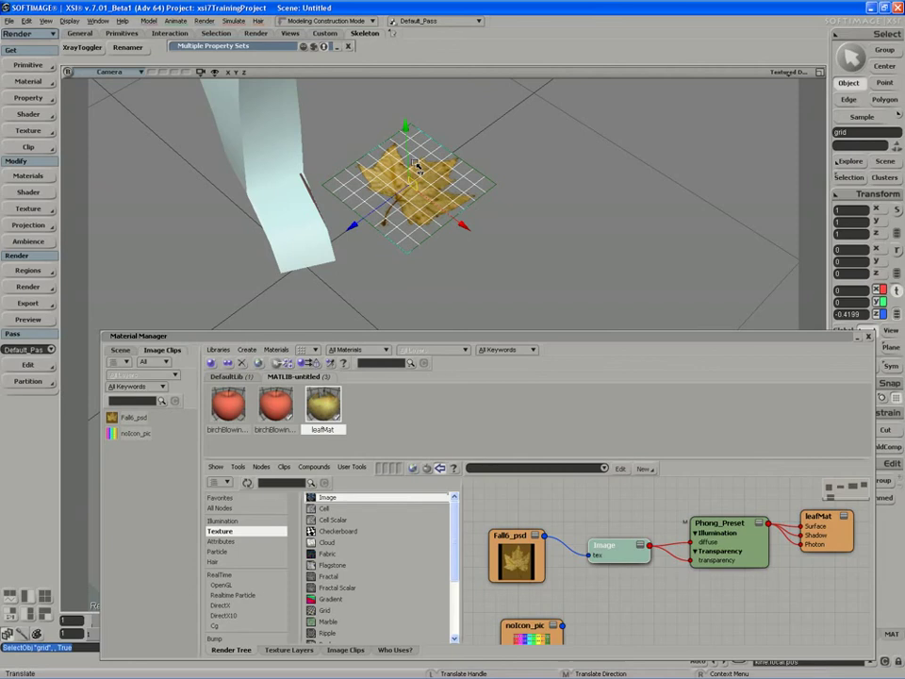
left_click_drag(422, 337, 360, 517)
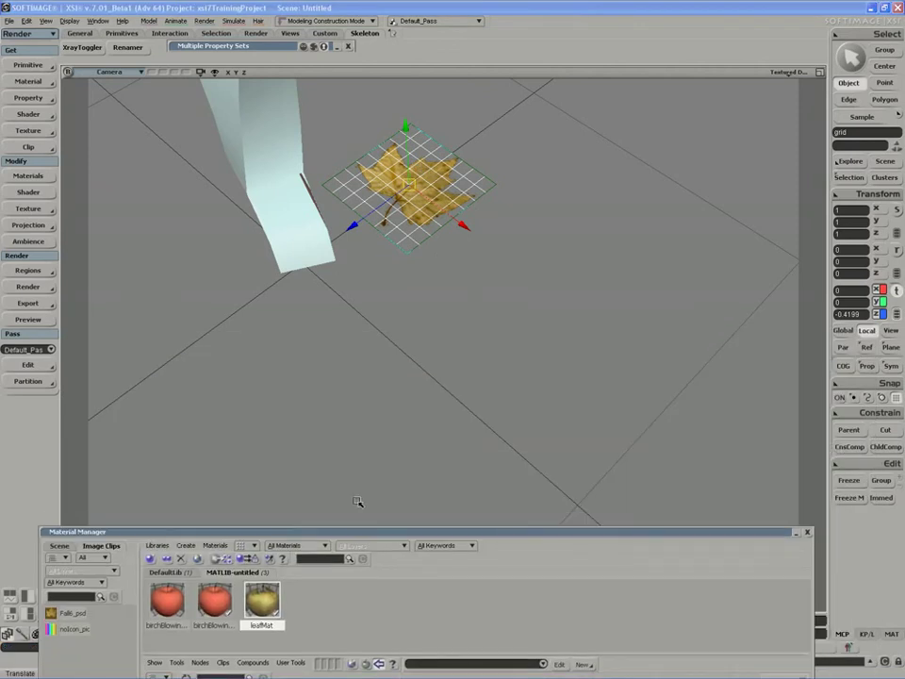
left_click_drag(219, 132, 262, 269)
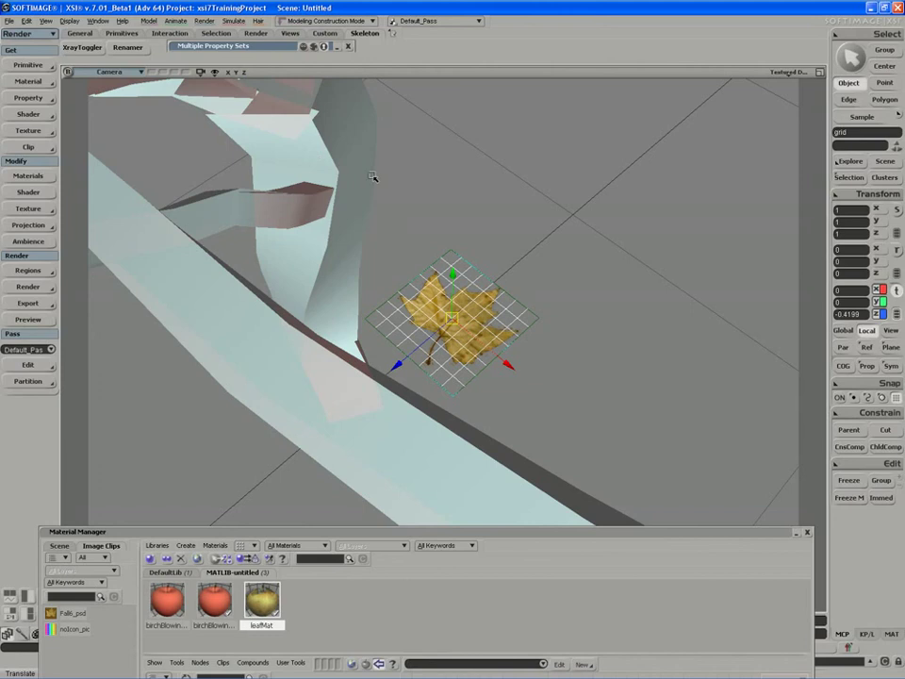
left_click(340, 165)
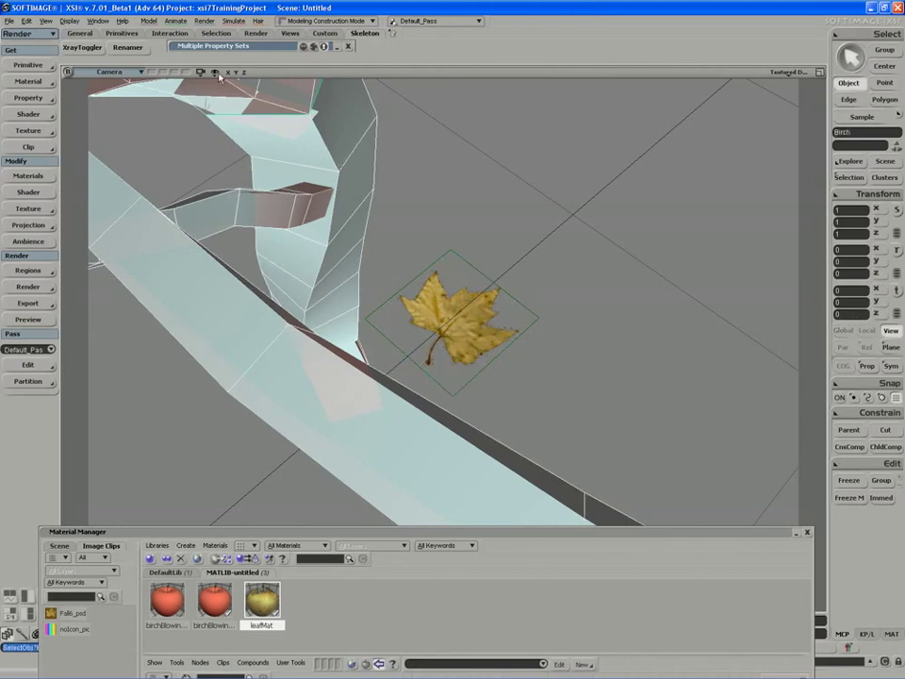
left_click(215, 74)
left_click(260, 502)
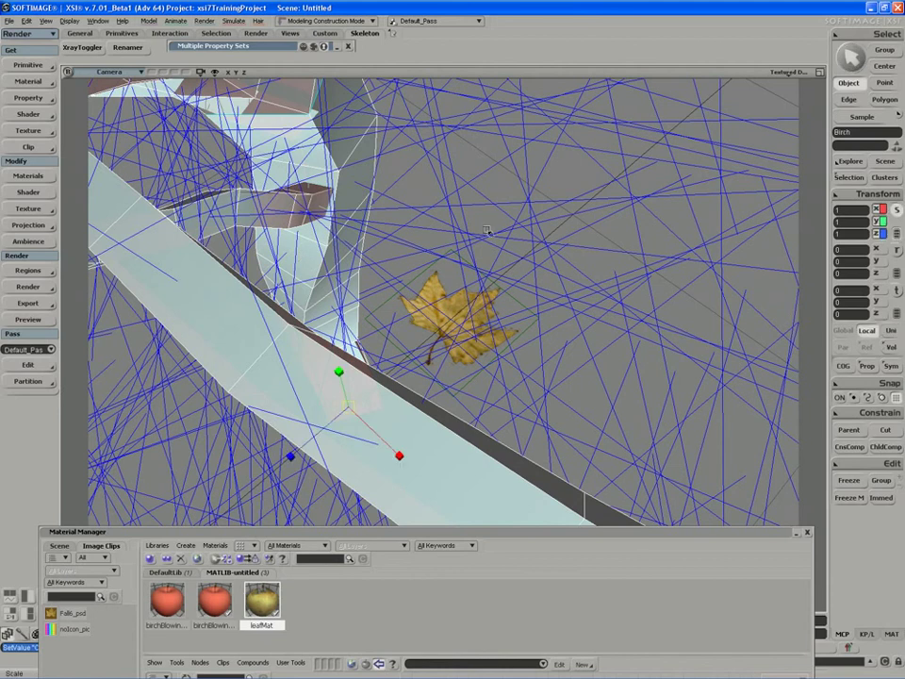
- Undo a trial scaling of the Birch object and scale its center uniformly to about 0.0446 instead
key("x")
left_click_drag(347, 415, 300, 414)
key("ctrl+z")
left_click(883, 67)
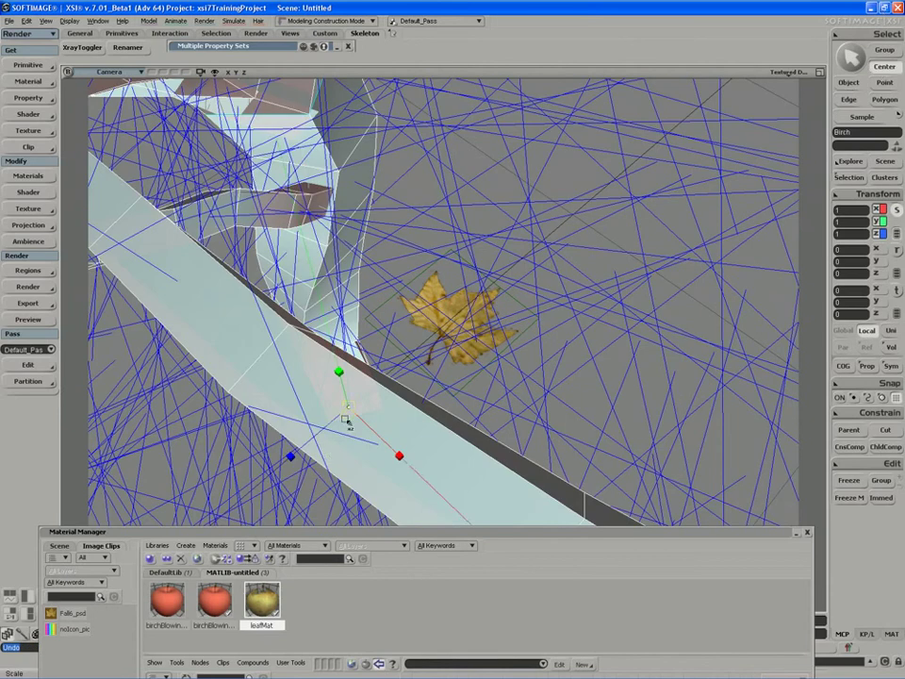
left_click_drag(232, 430, 237, 427)
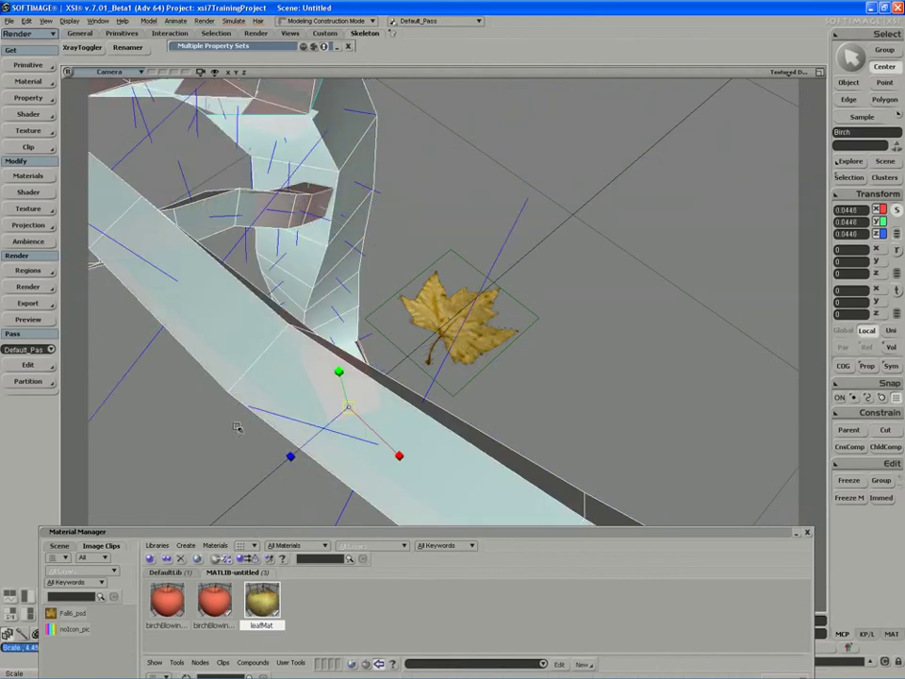
- Compare Birch's vertex normals with its polygon normals in the Camera view and turn both normal displays off
left_click(215, 72)
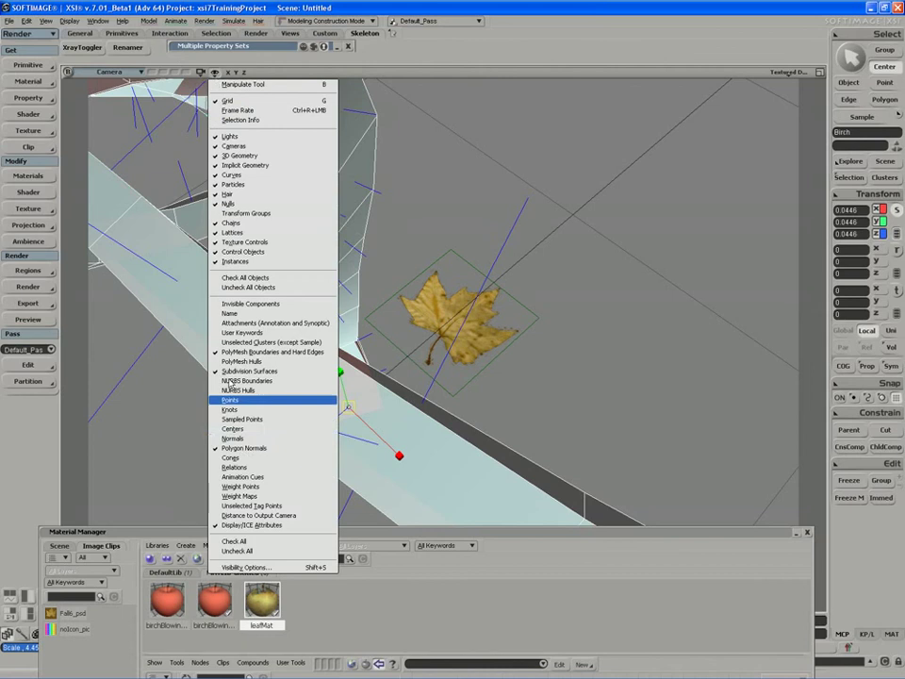
left_click(232, 439)
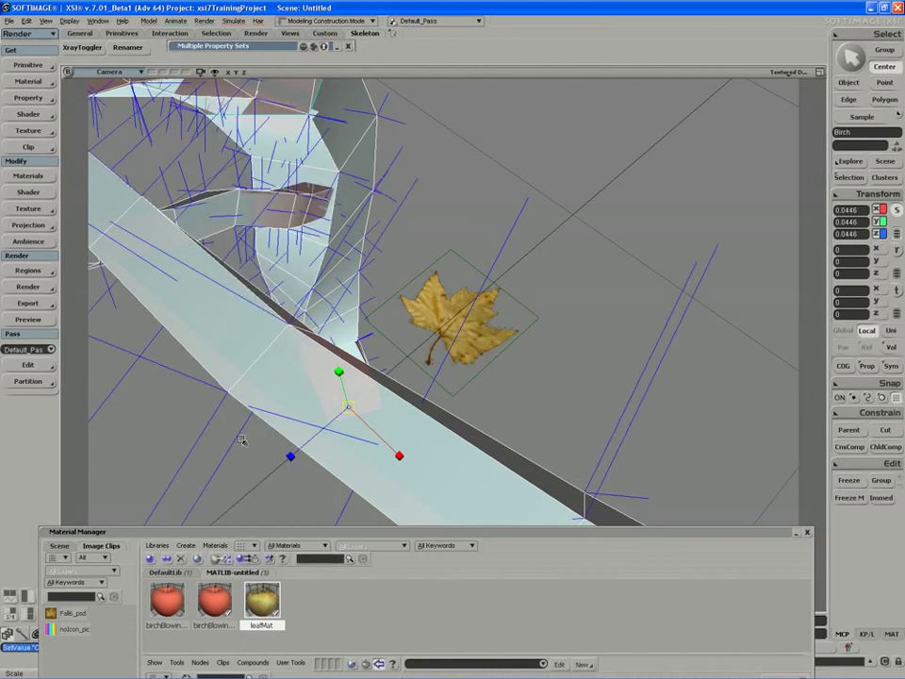
left_click(215, 72)
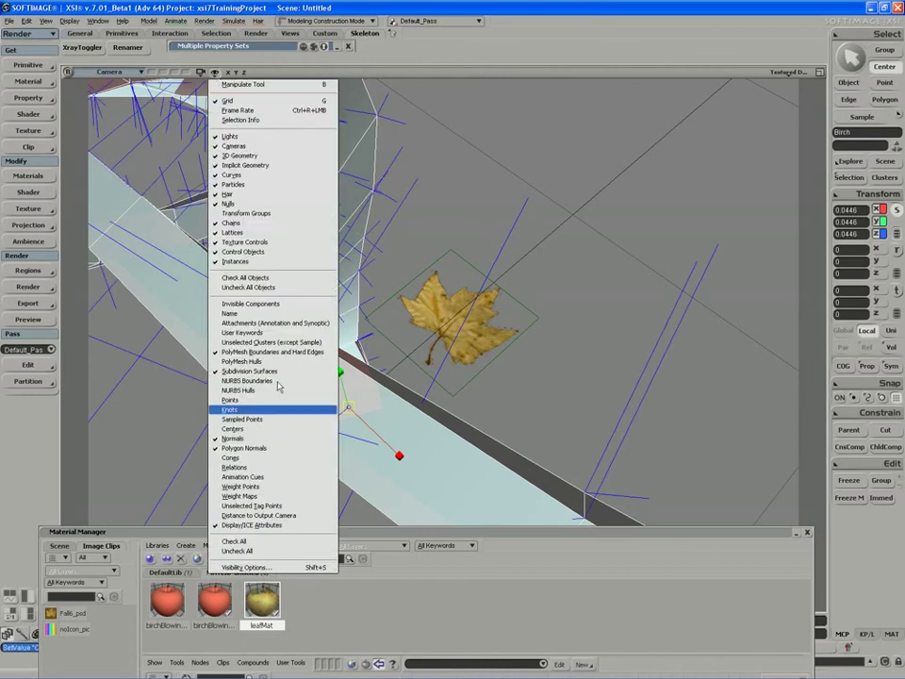
left_click(244, 448)
left_click(215, 72)
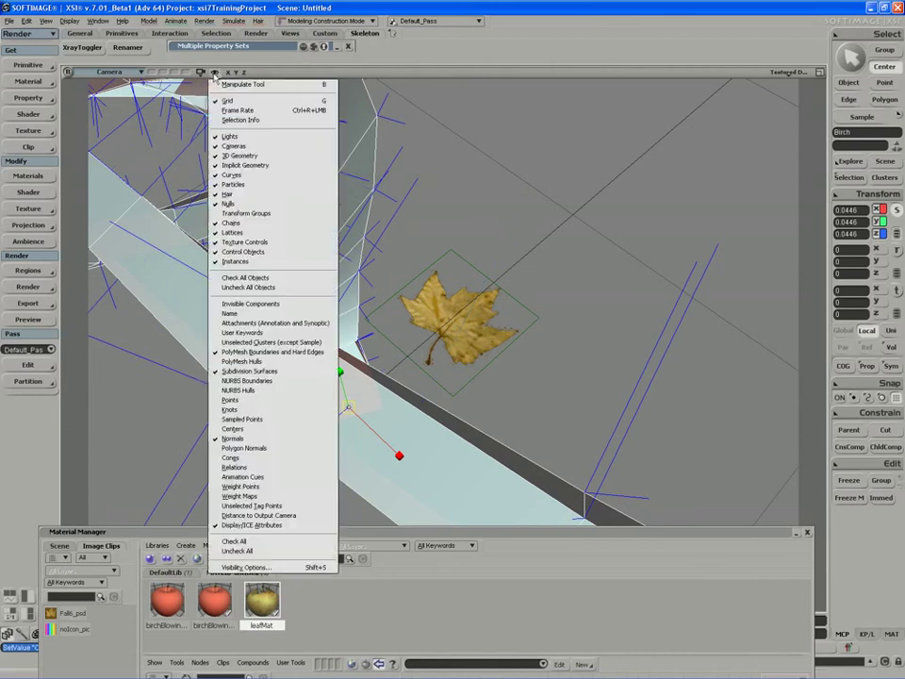
left_click(243, 439)
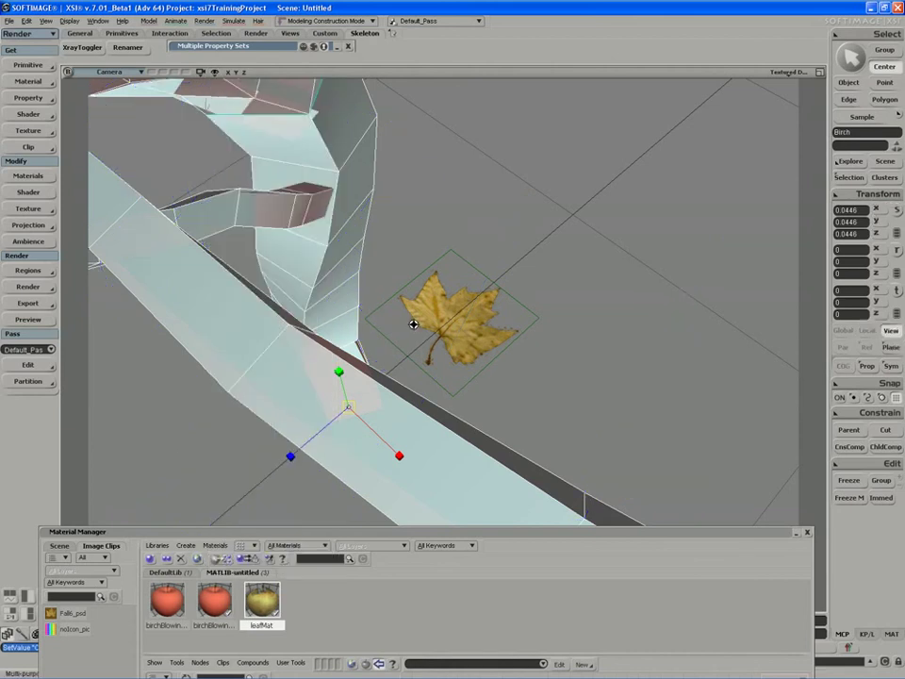
- Select the leaf grid and rotate its center to -90 degrees about X
scroll(374, 328, "up", 3)
left_click(400, 342)
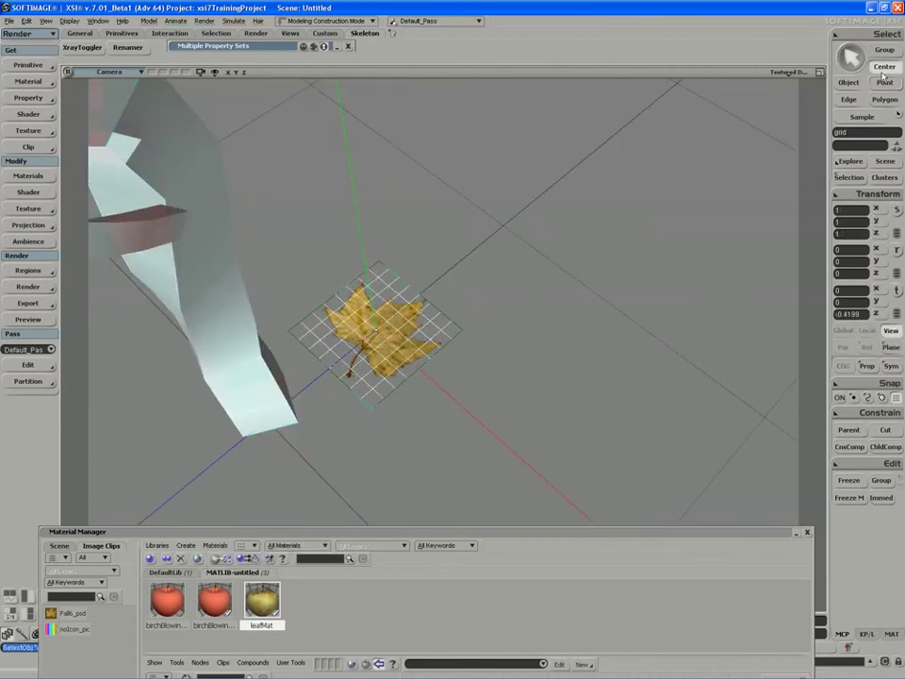
key("c")
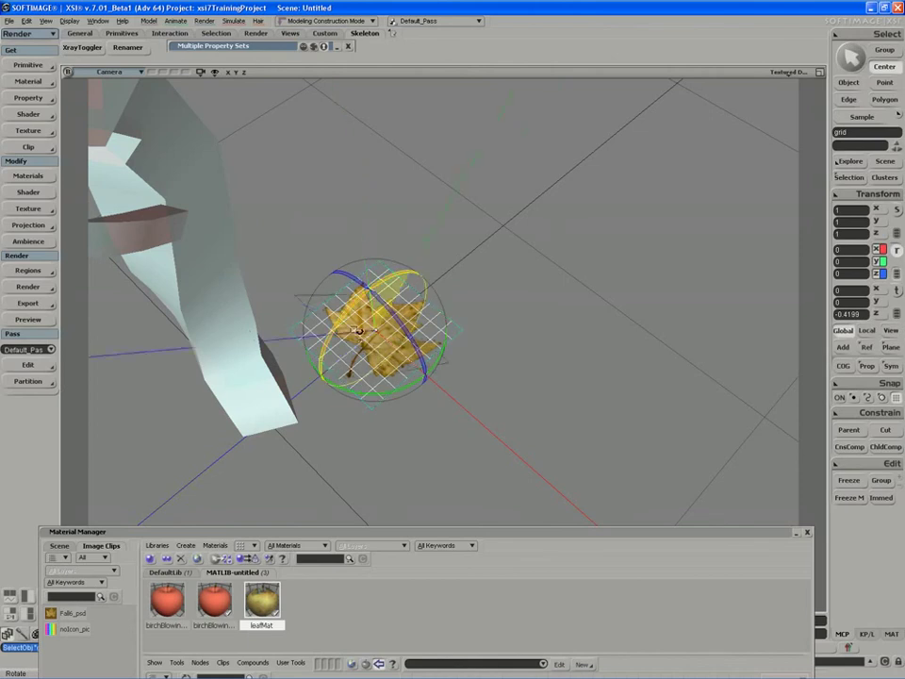
mouse_move(374, 320)
left_mouse_down()
mouse_move(400, 312)
mouse_move(375, 335)
left_mouse_up()
- Move the grid's center to the end of the leaf stem, about X 0.0577 and Z -0.2569, and return to object selection
key("v")
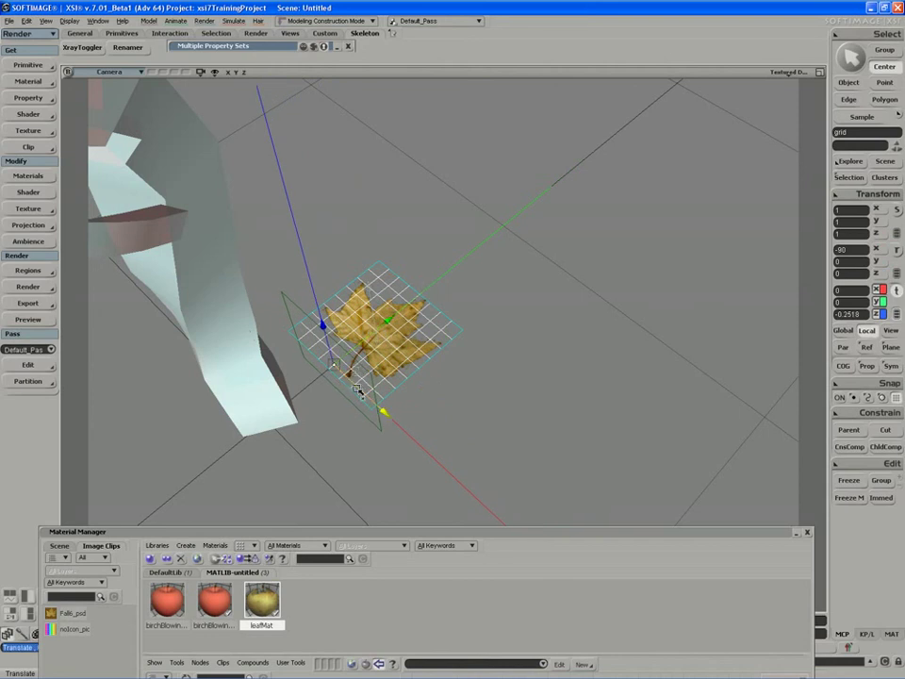
key("s")
left_click_drag(404, 394, 383, 366)
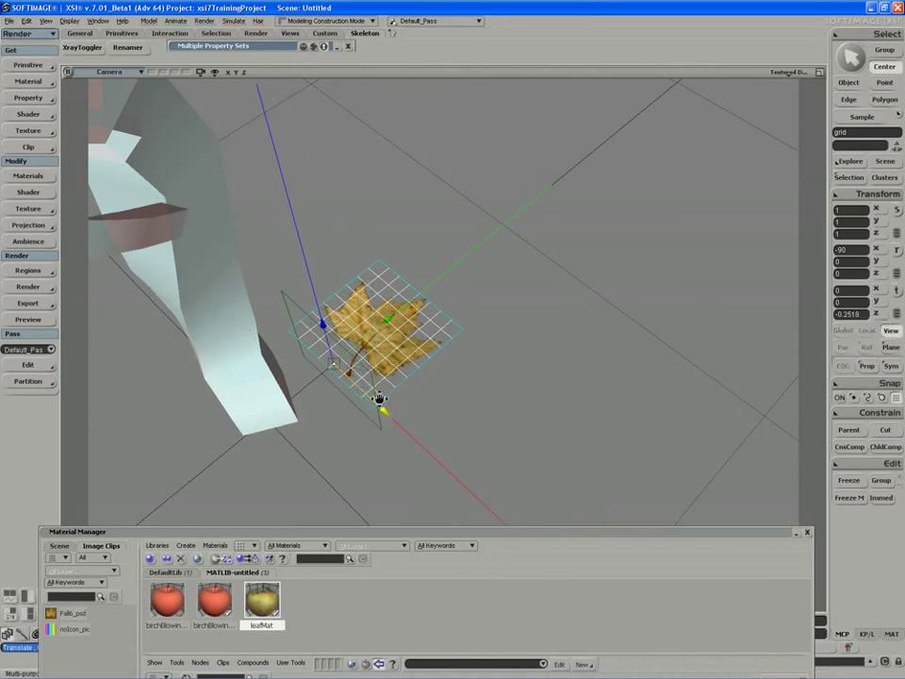
middle_click_drag(384, 366, 274, 436)
left_click_drag(275, 436, 303, 454)
middle_click_drag(303, 455, 286, 457)
key("v")
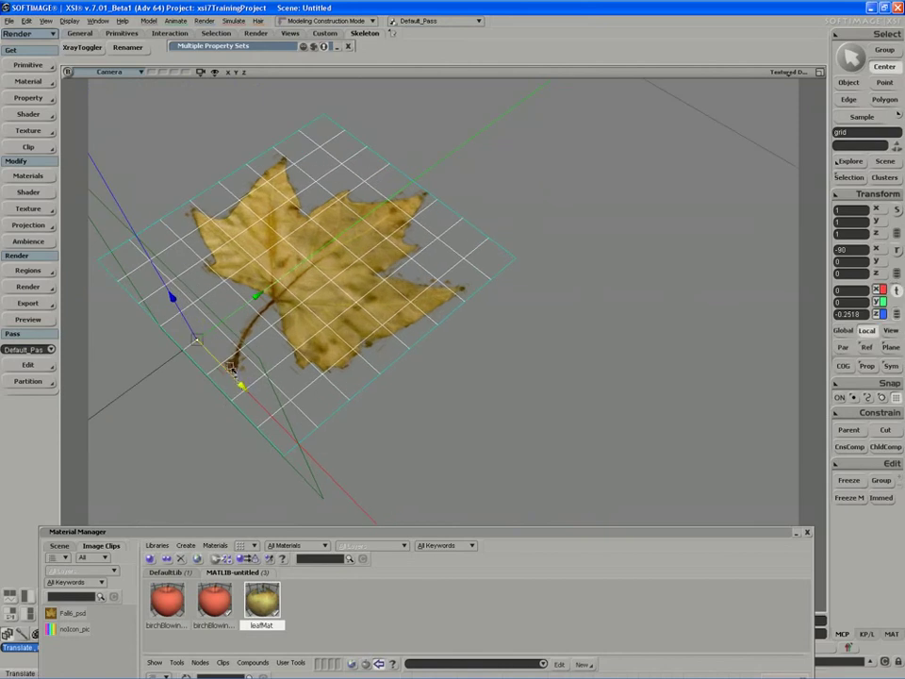
left_click_drag(231, 368, 267, 418)
mouse_move(242, 365)
left_mouse_down()
mouse_move(243, 380)
mouse_move(232, 364)
left_mouse_up()
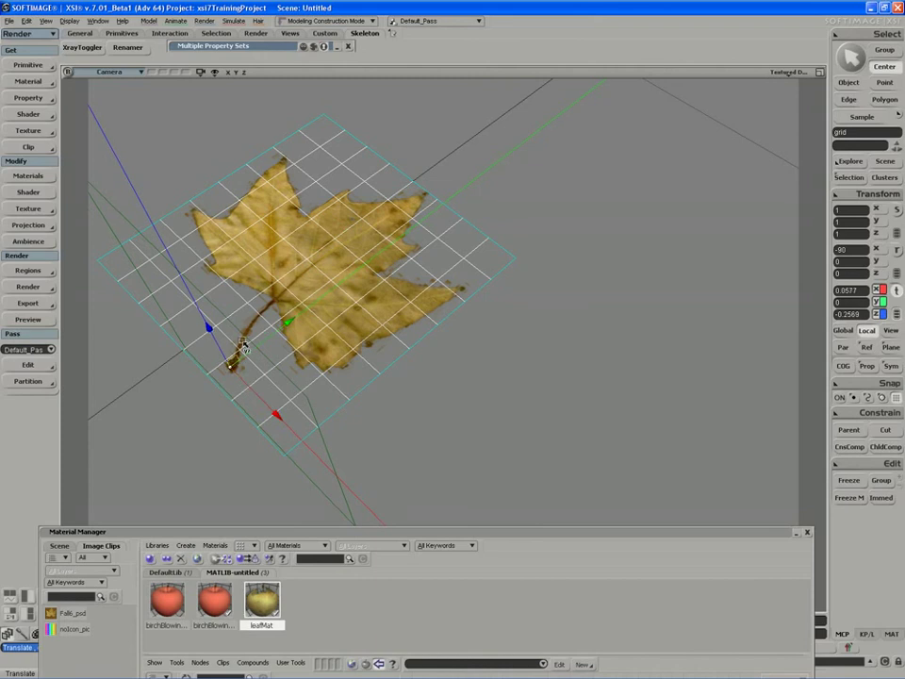
key("s")
right_click_drag(235, 353, 274, 346)
left_click(851, 83)
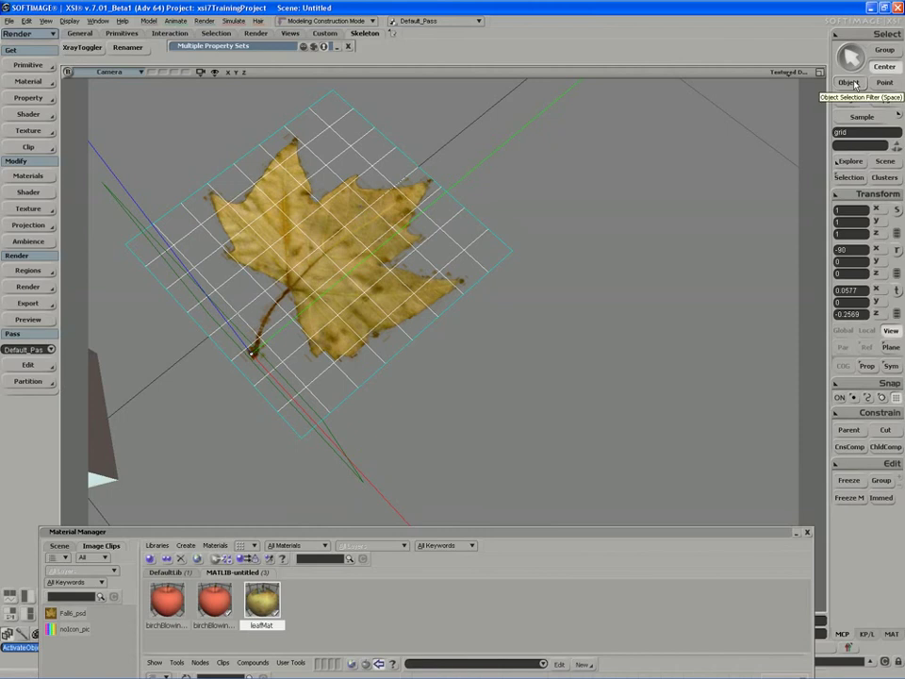
left_click(856, 85)
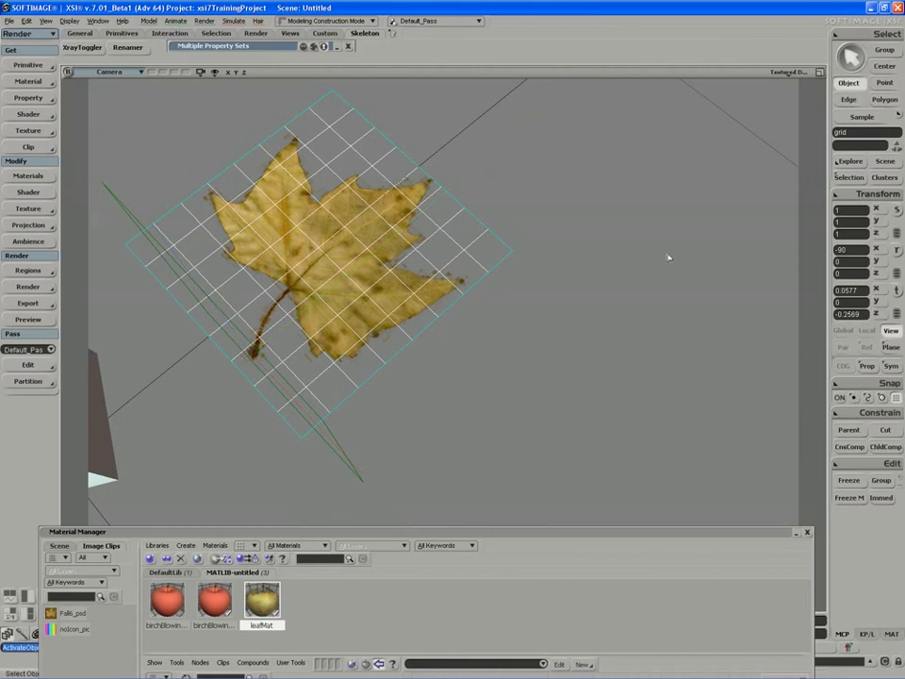
- Increase the grid's U and V subdivisions in its geometry properties and freeze the object
key("s")
middle_click_drag(269, 370, 238, 366)
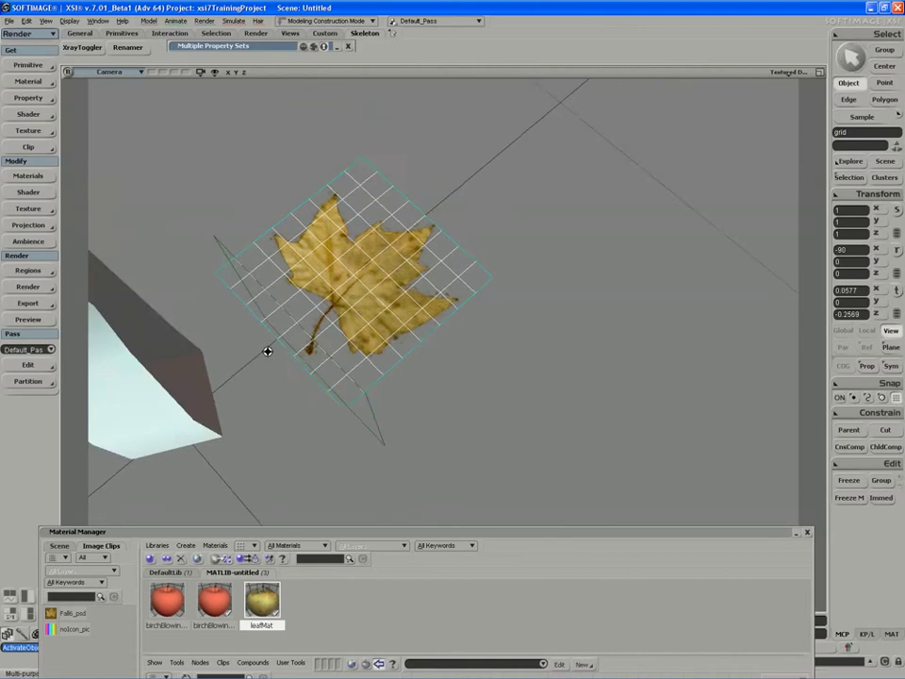
right_click_drag(239, 366, 269, 338)
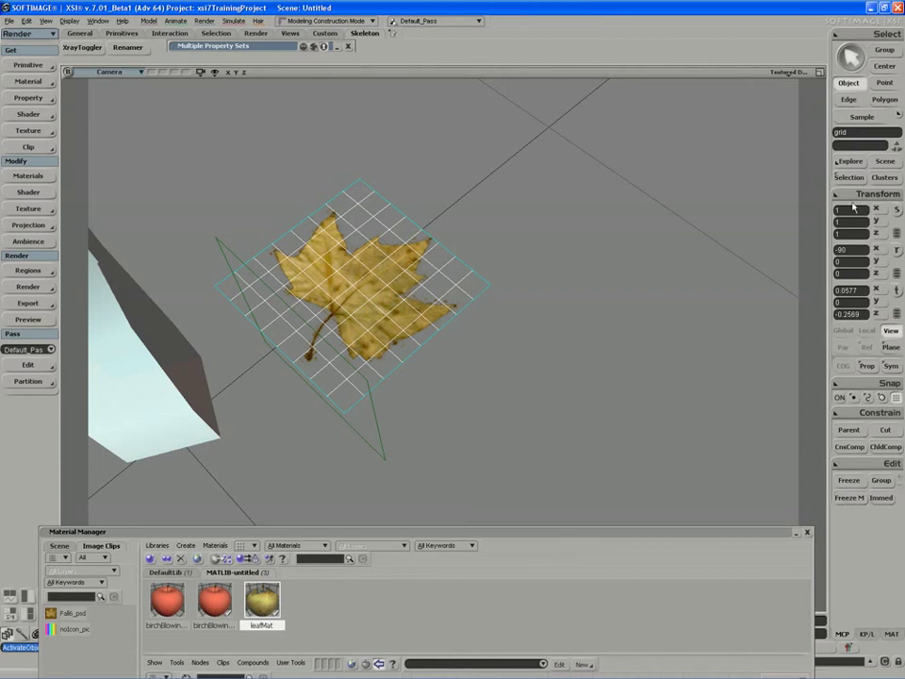
left_click(858, 179)
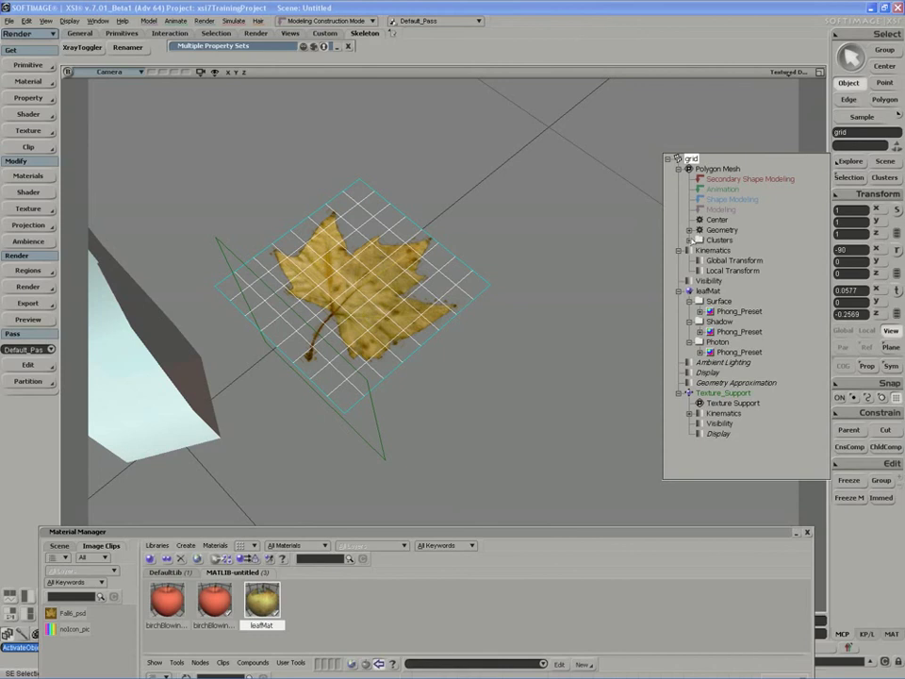
left_click(699, 230)
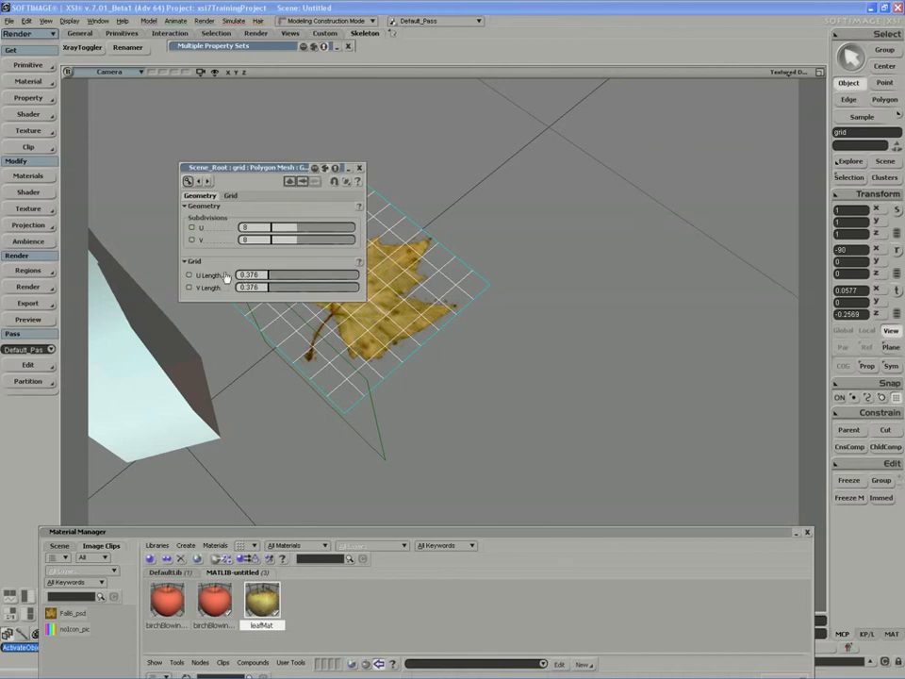
left_click_drag(273, 227, 314, 243)
left_click(359, 169)
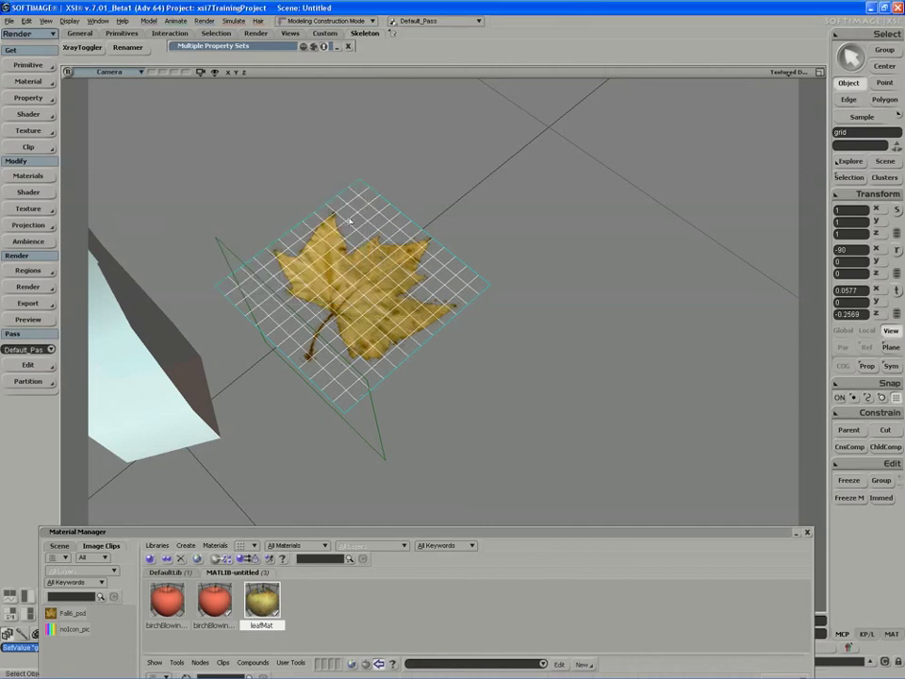
left_click(848, 483)
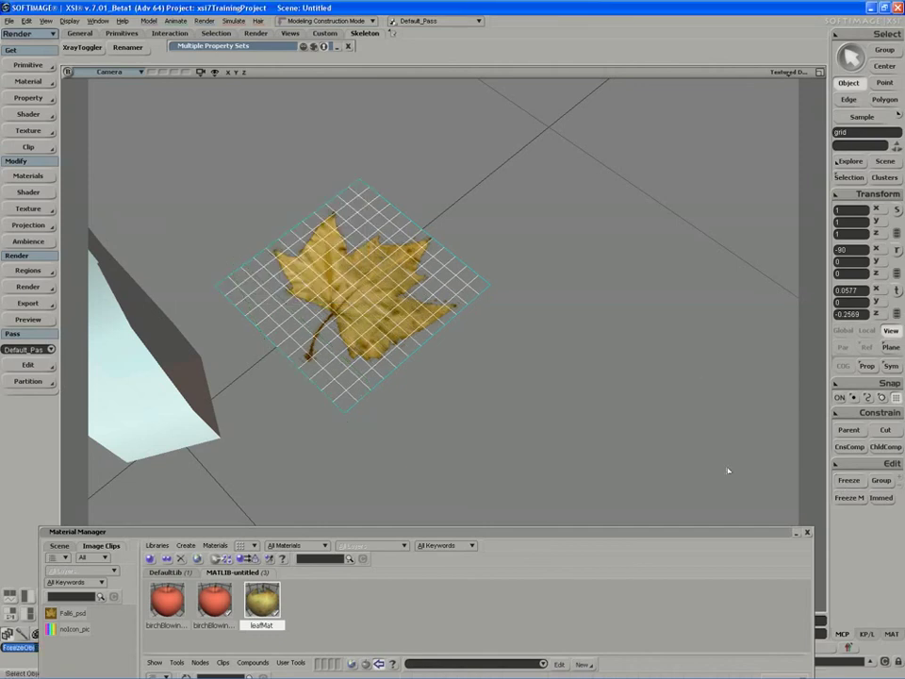
- Examine the position and orientation of the leaf grid's center with the translate manipulator from a low angle
left_click(897, 292)
key("s")
right_click_drag(585, 272, 391, 313)
key("s")
left_click_drag(341, 332, 320, 380)
key("space")
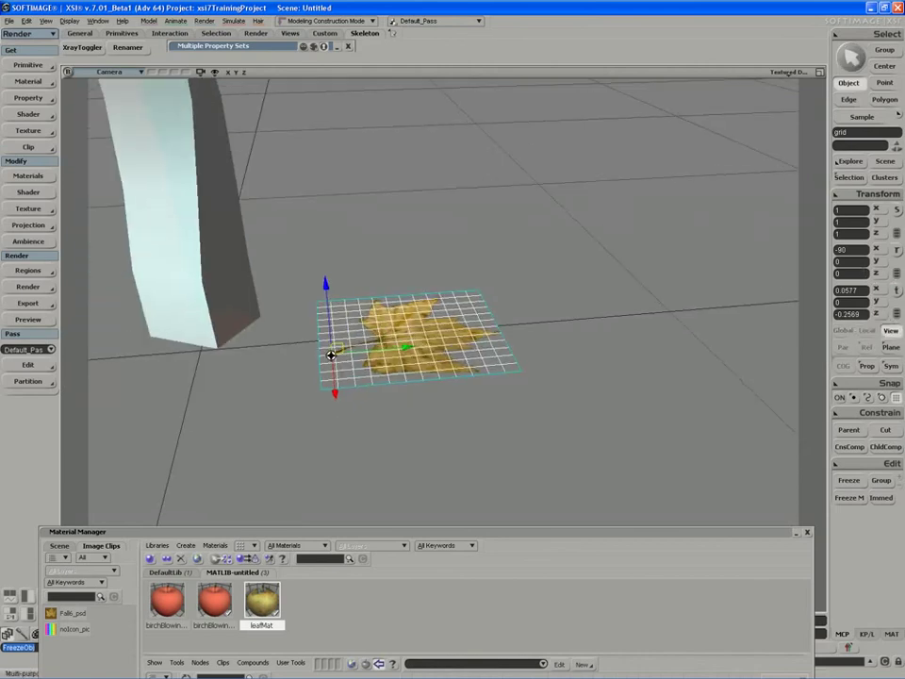
key("s")
middle_click_drag(309, 382, 382, 382)
left_click_drag(382, 382, 369, 365)
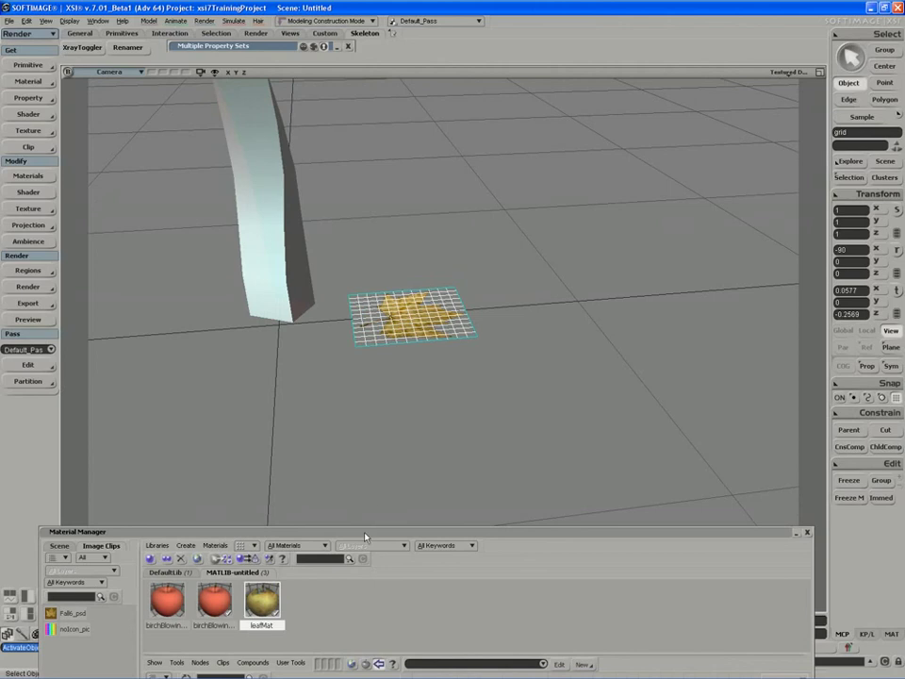
- Raise the Material Manager to check leafMat's render tree, and close the manager
left_click_drag(364, 536, 351, 421)
key("s")
left_click_drag(350, 358, 390, 303)
right_click_drag(390, 303, 433, 272)
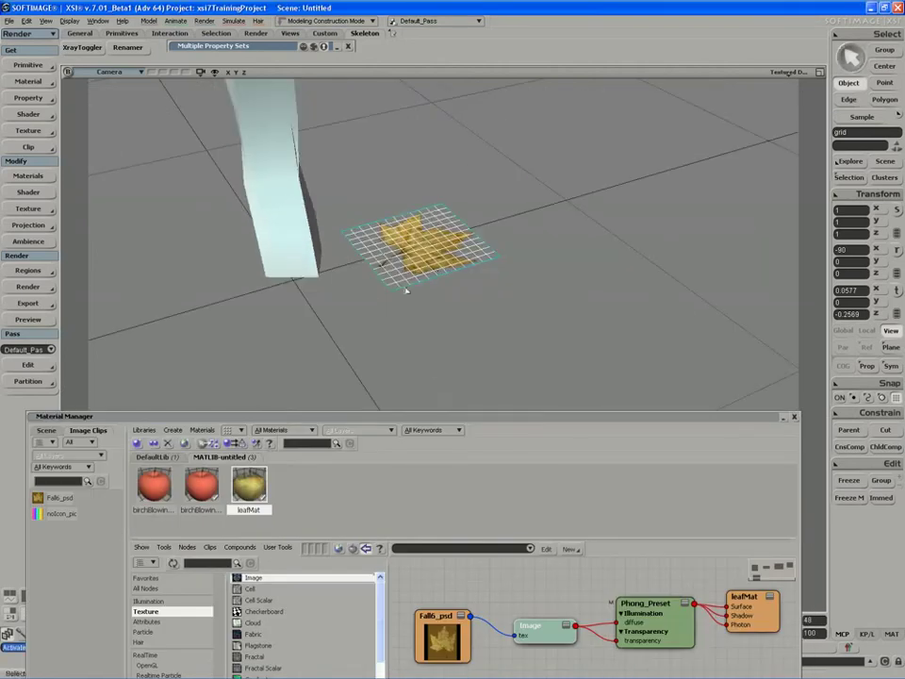
left_click_drag(437, 367, 523, 321)
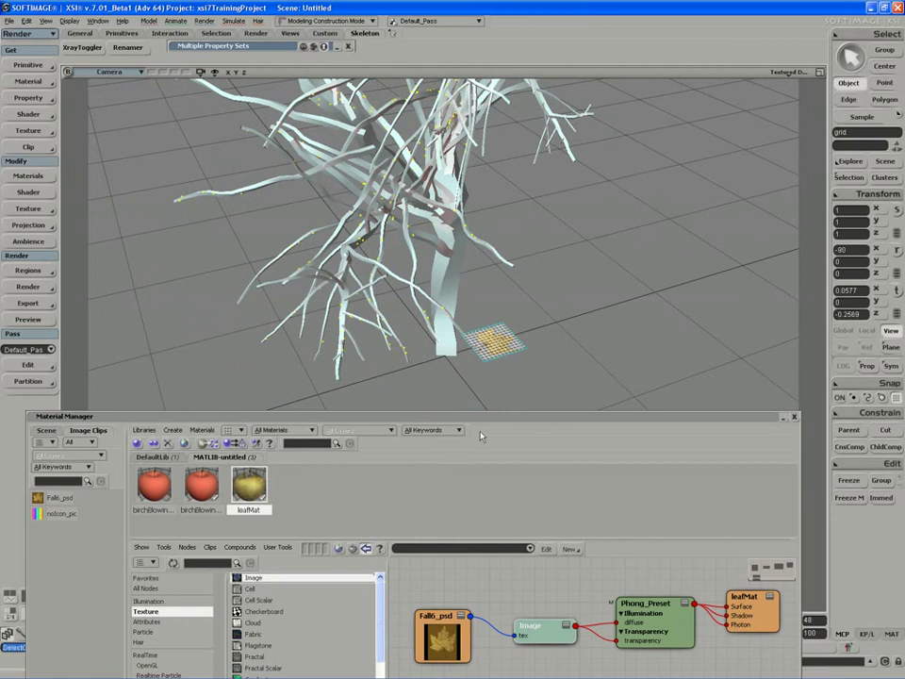
left_click_drag(481, 424, 486, 353)
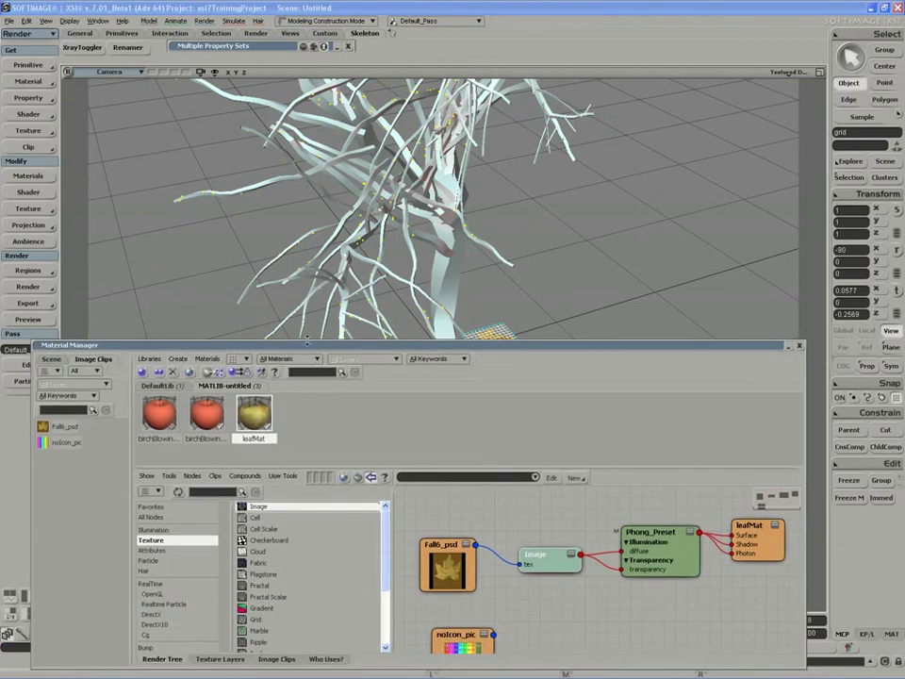
left_click(800, 346)
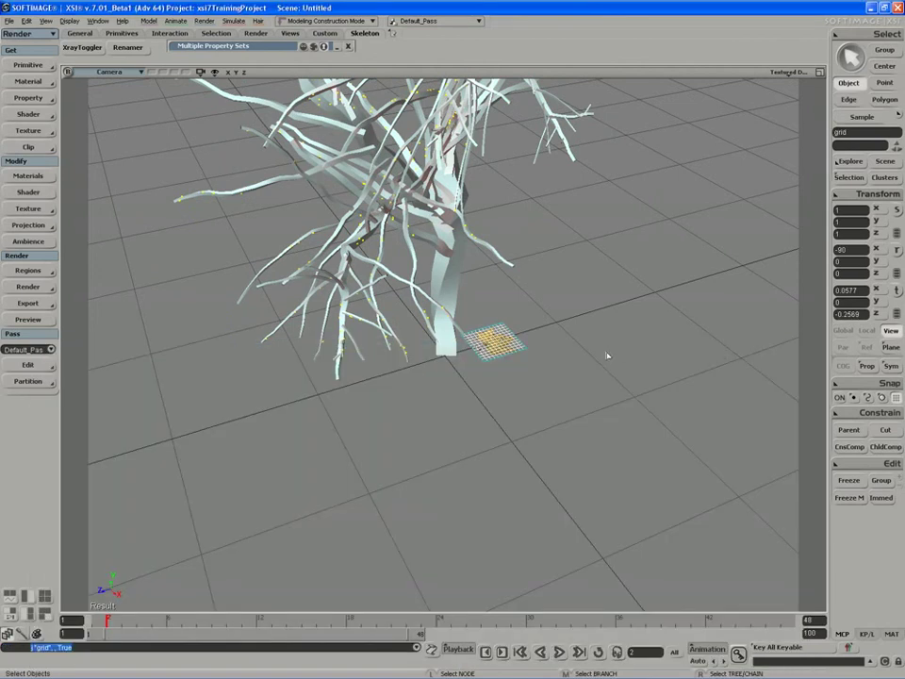
- Open the ICE Tree beneath the tree model, load the pointcloud's graph into it, and shift the ICETree node away from Emit In Place
key("alt+9")
left_click_drag(364, 36, 391, 288)
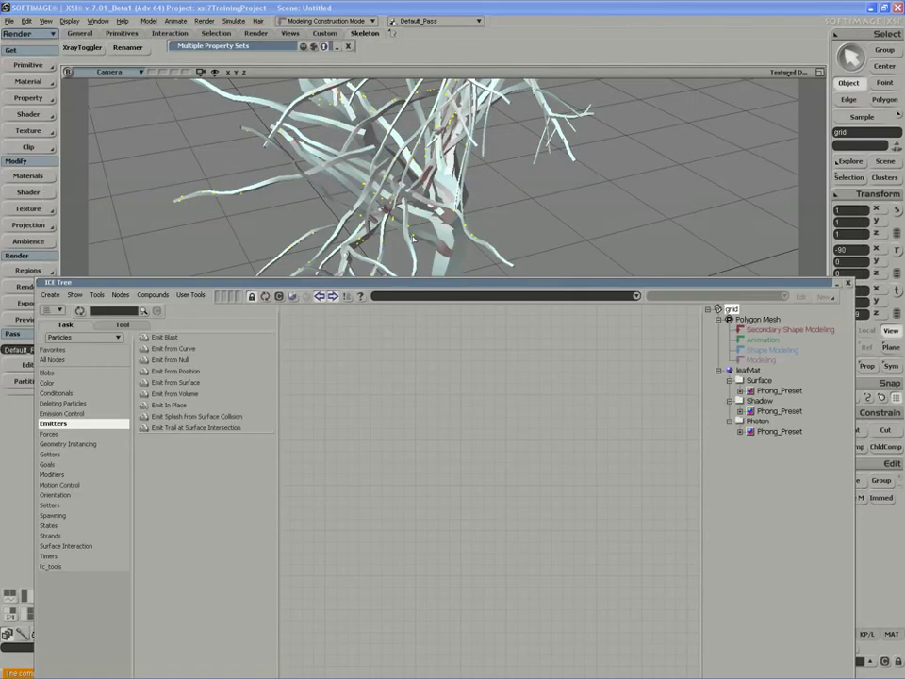
key("8")
left_click(578, 291)
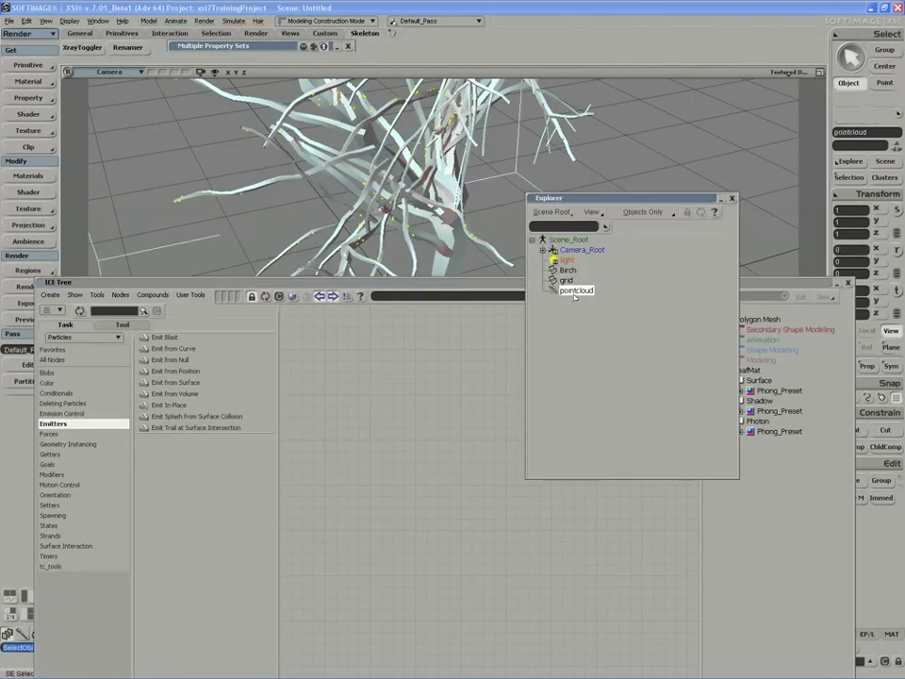
double_click(582, 202)
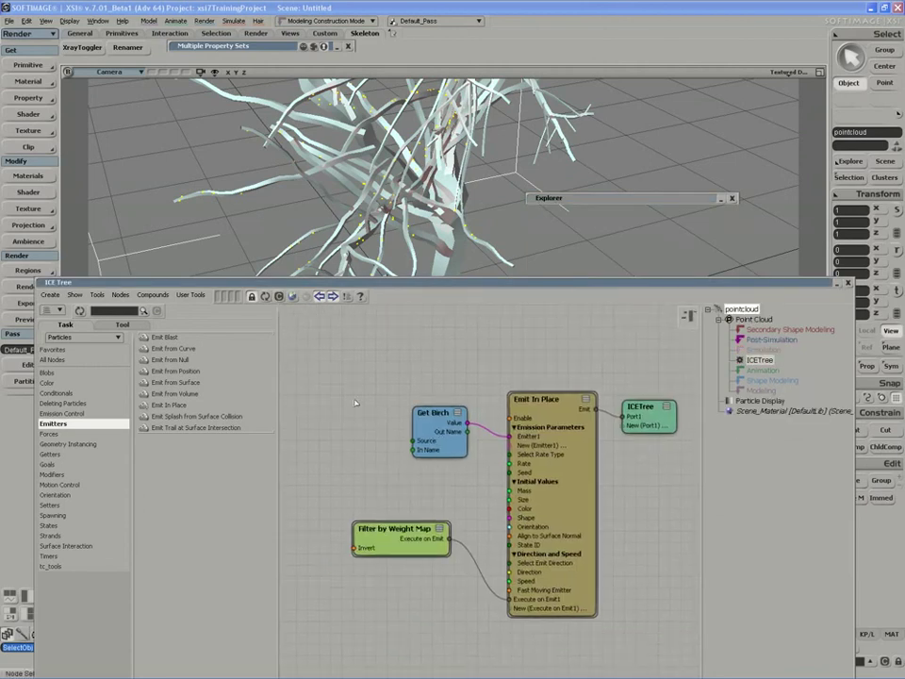
left_click_drag(379, 282, 361, 280)
left_click_drag(634, 413, 659, 432)
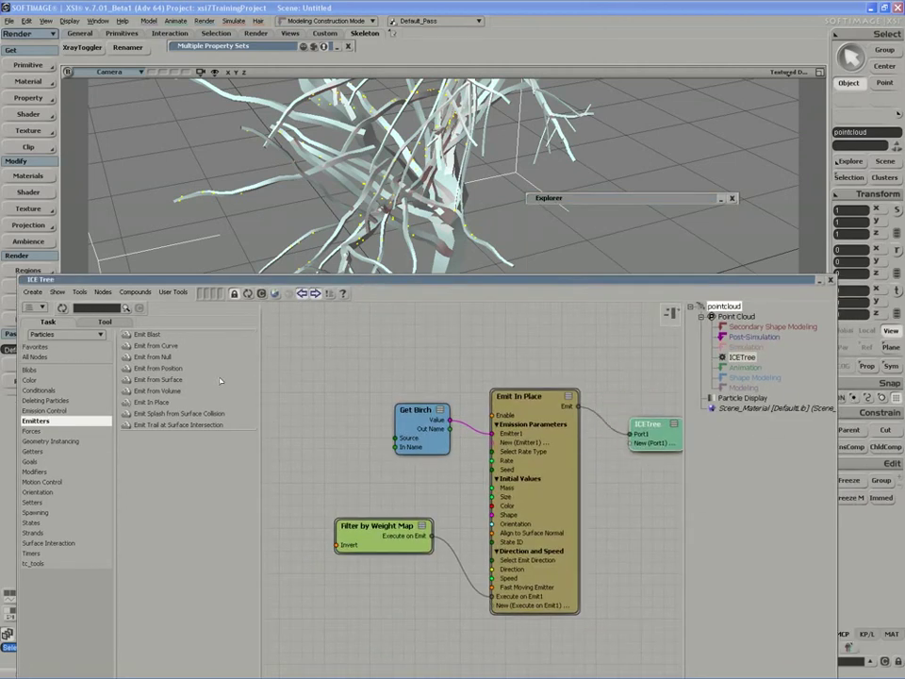
- Add a Set Instance Geometry node below Filter by Weight Map and connect it to a new Execute on Emit port of Emit In Place
left_click(37, 442)
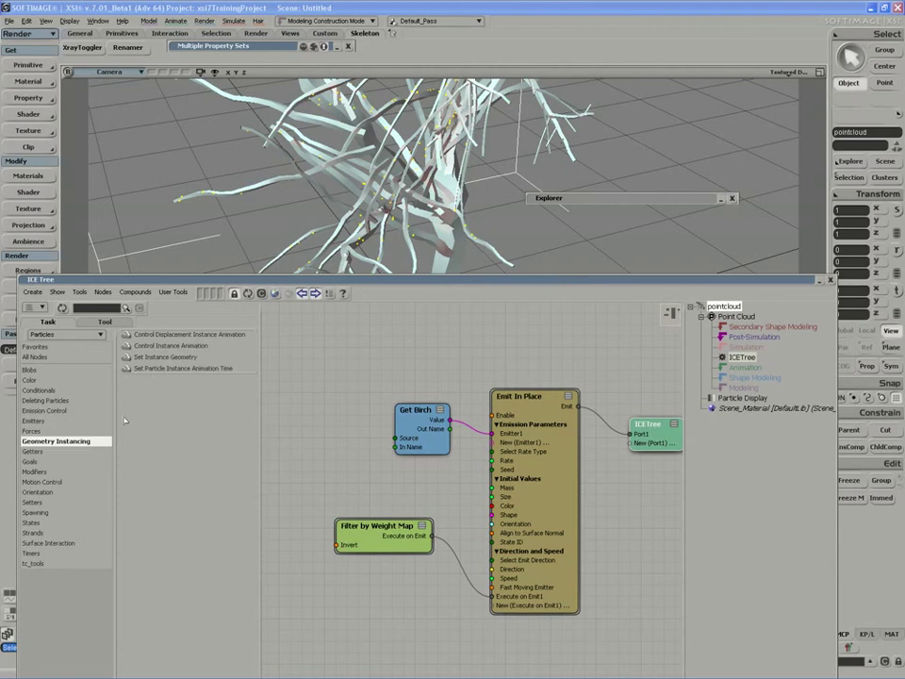
left_click_drag(165, 356, 420, 581)
key("x")
key("z")
middle_click_drag(420, 582, 420, 542)
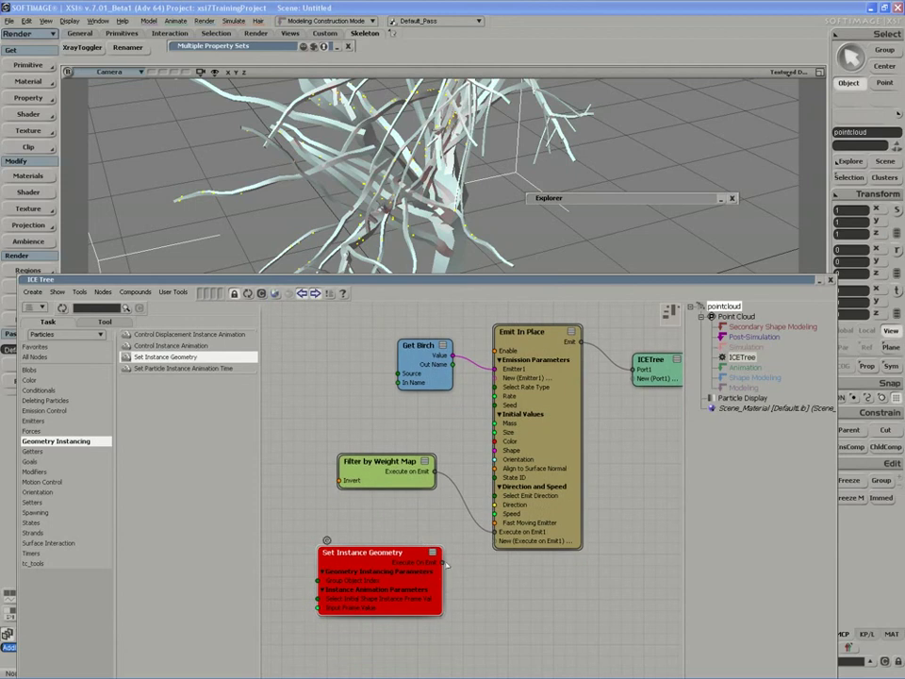
left_click_drag(443, 562, 495, 542)
left_click_drag(384, 584, 404, 578)
double_click(399, 567)
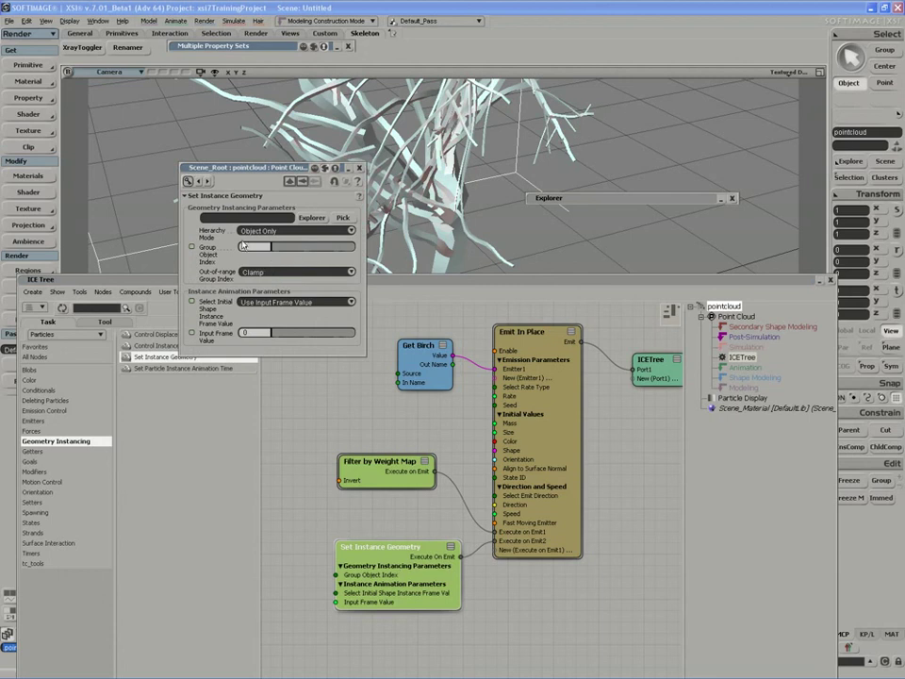
left_click(312, 218)
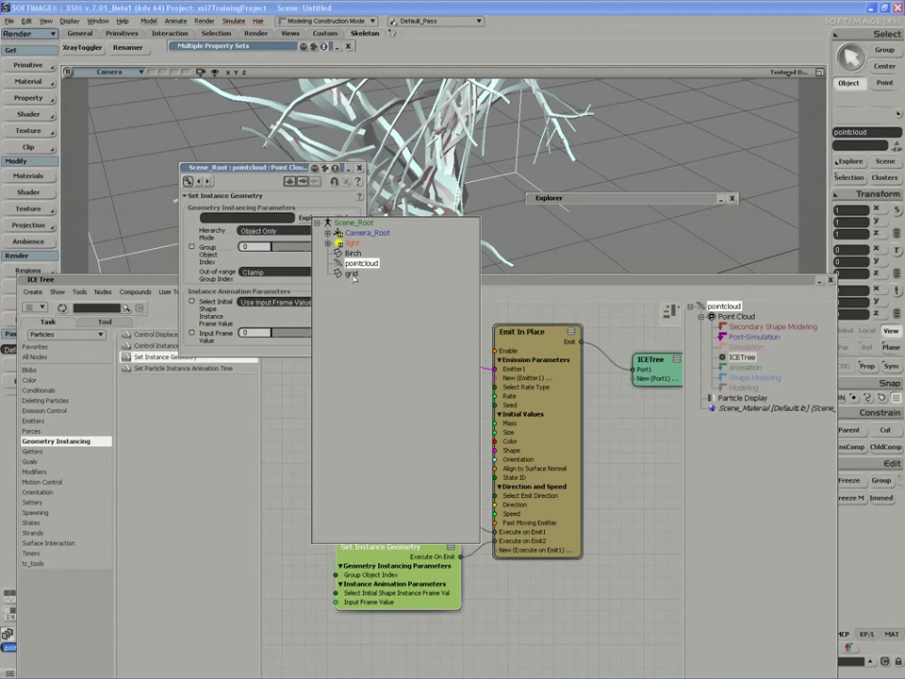
left_click(562, 254)
- Rename the grid object as leafGeo in the Explorer and close the Explorer
left_click(595, 204)
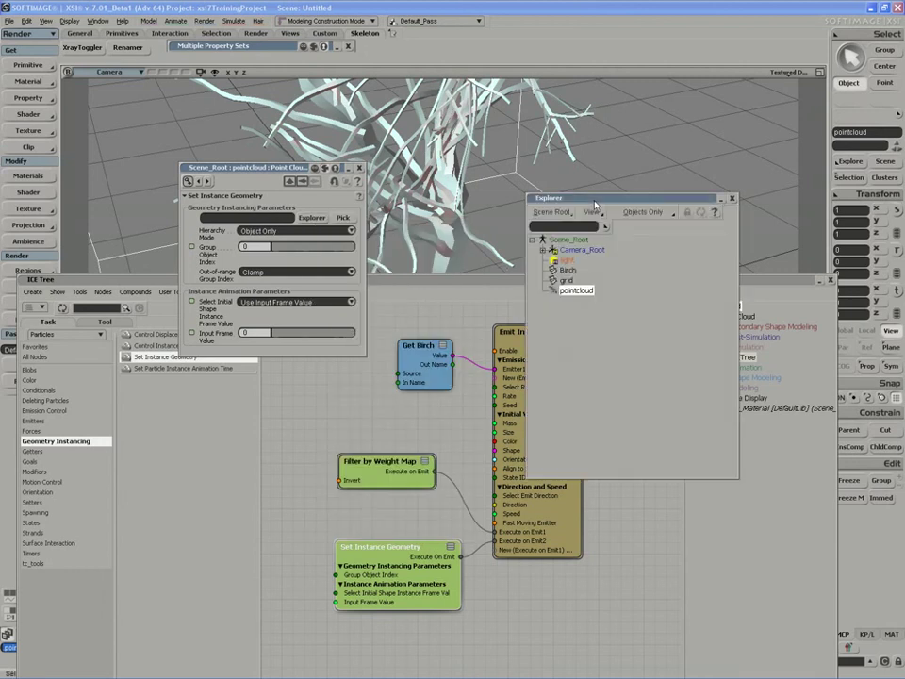
double_click(569, 280)
type("leafGeo")
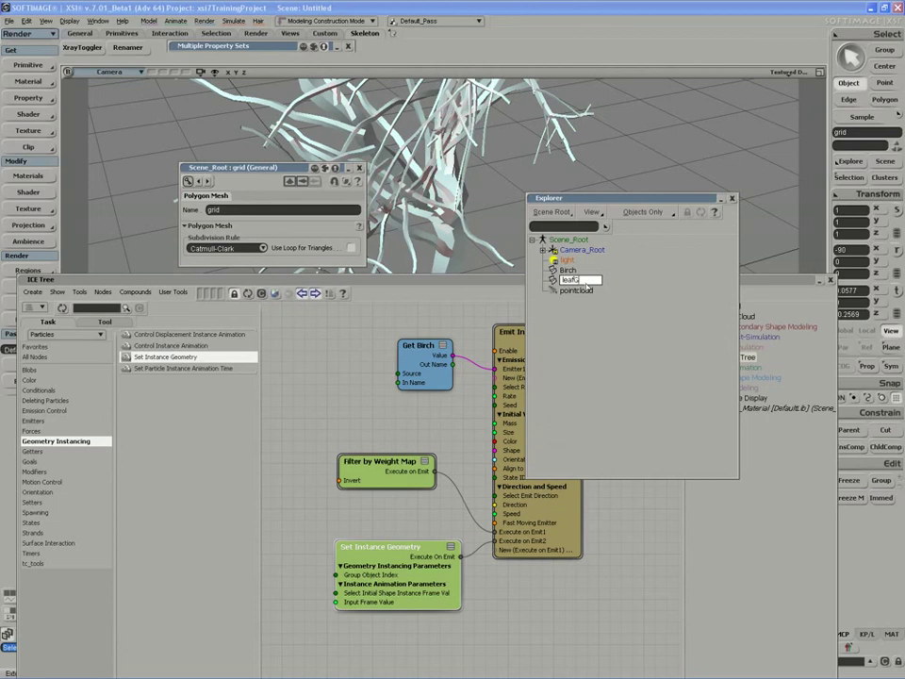
key("Return")
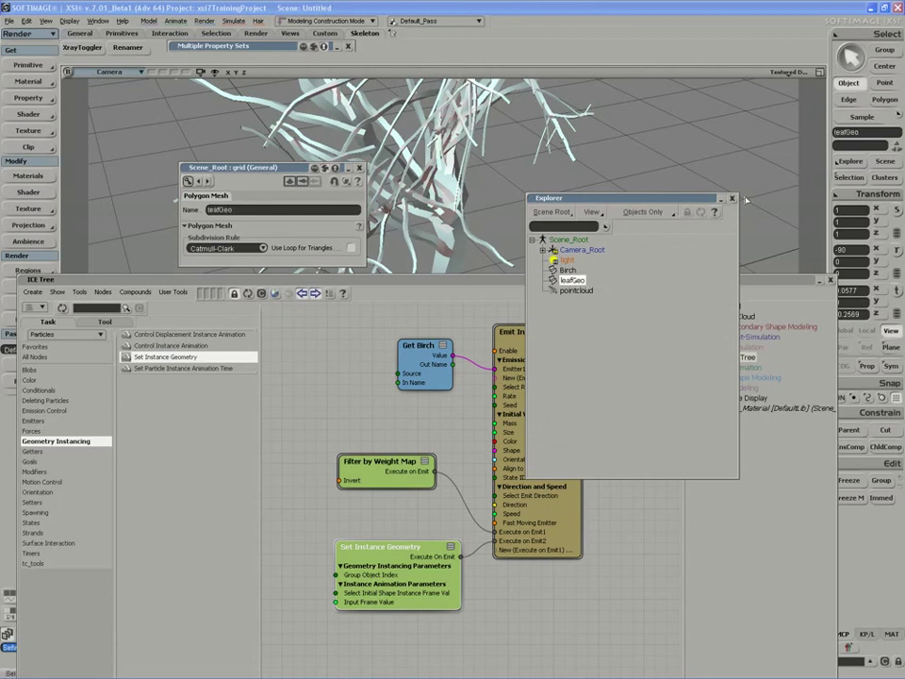
left_click(732, 199)
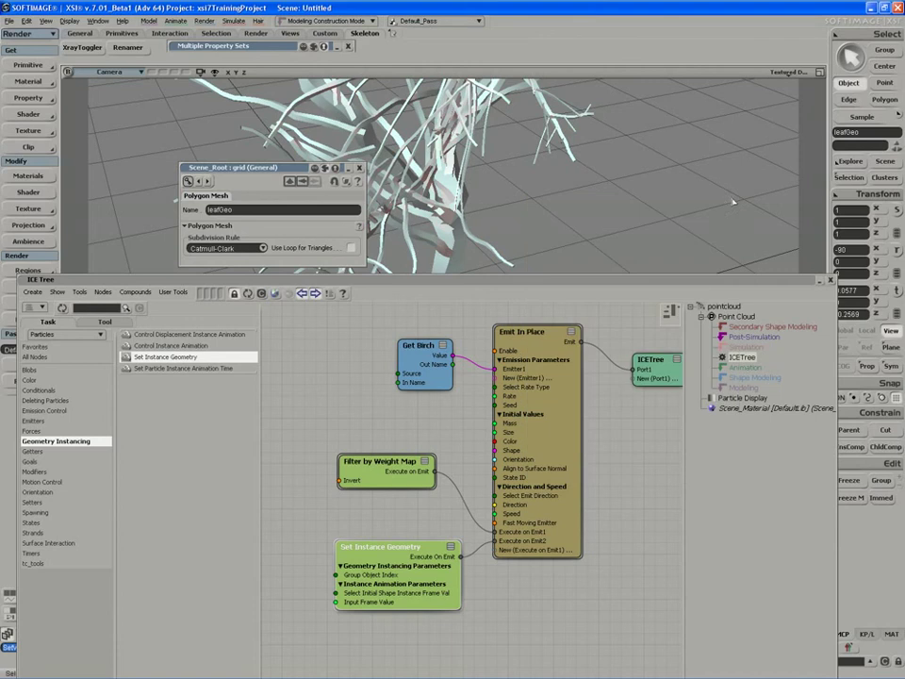
- Assign leafGeo as the instanced geometry of the Set Instance Geometry node and deselect the leaf object
double_click(376, 574)
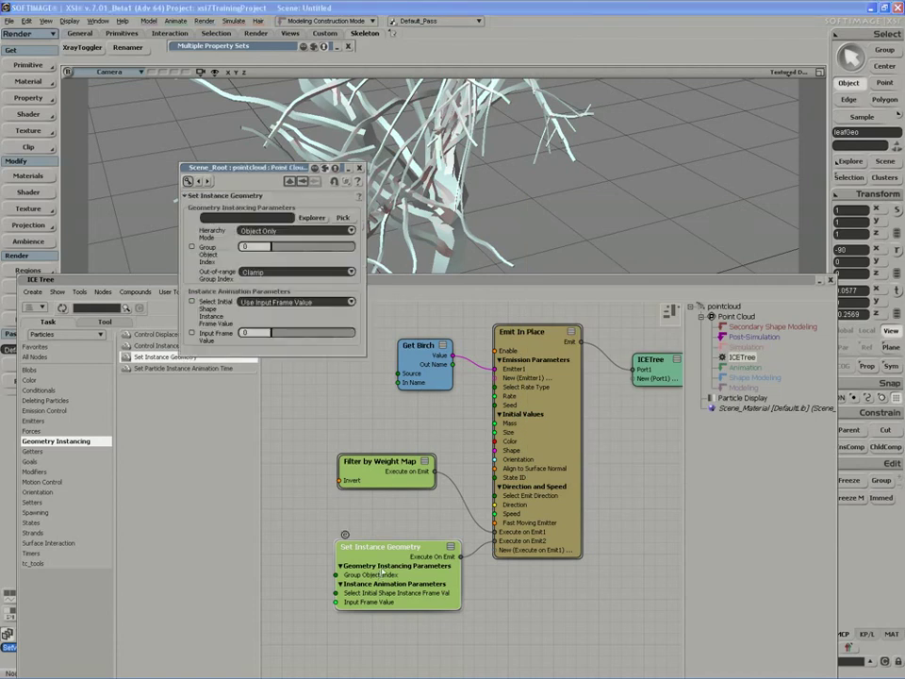
left_click(311, 218)
left_click(365, 274)
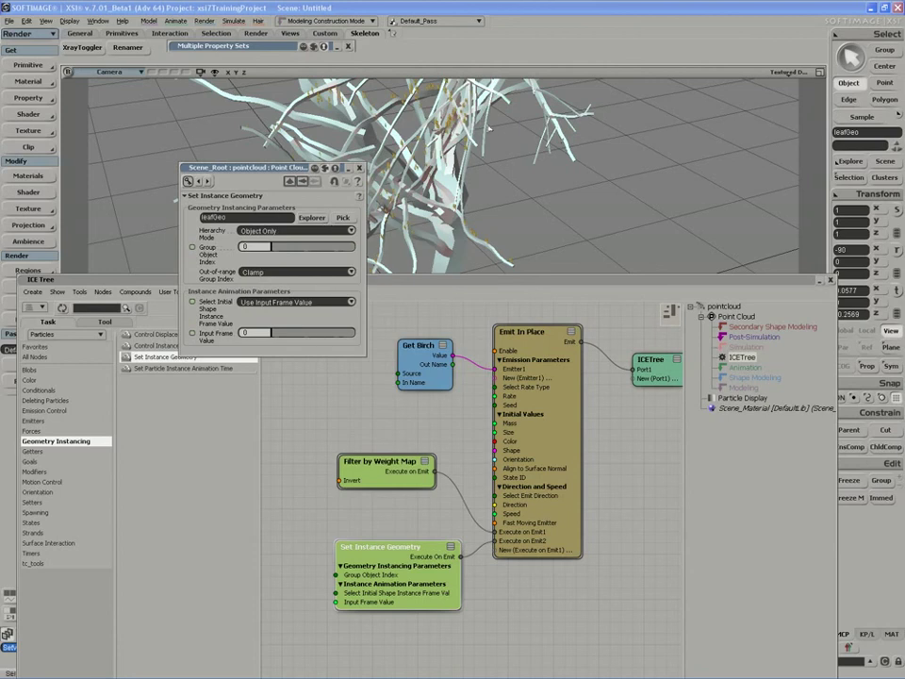
left_click(480, 163)
- Move the node's properties and the ICE Tree away from the tree and examine the leaf instances along the birch branches
left_click_drag(283, 168, 156, 136)
key("s")
right_click_drag(380, 188, 445, 208)
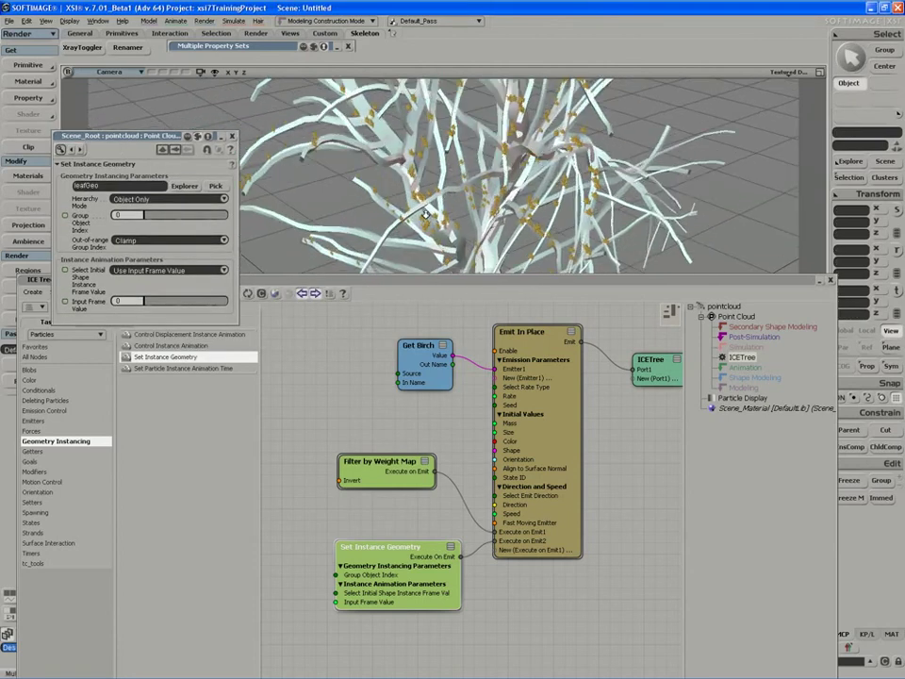
right_click_drag(409, 223, 405, 226)
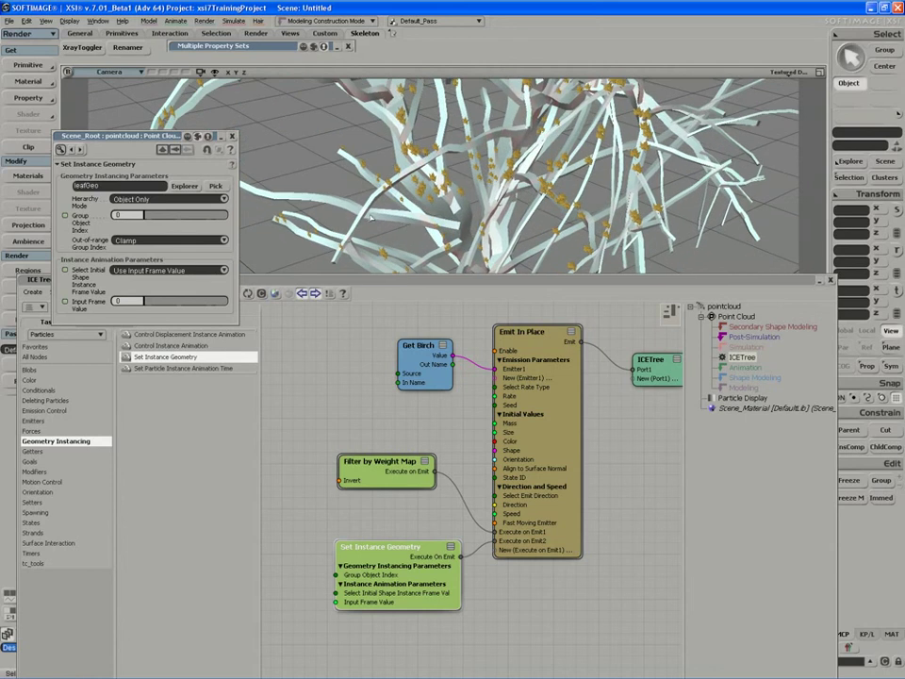
scroll(308, 213, "down", 3)
scroll(308, 214, "up", 2)
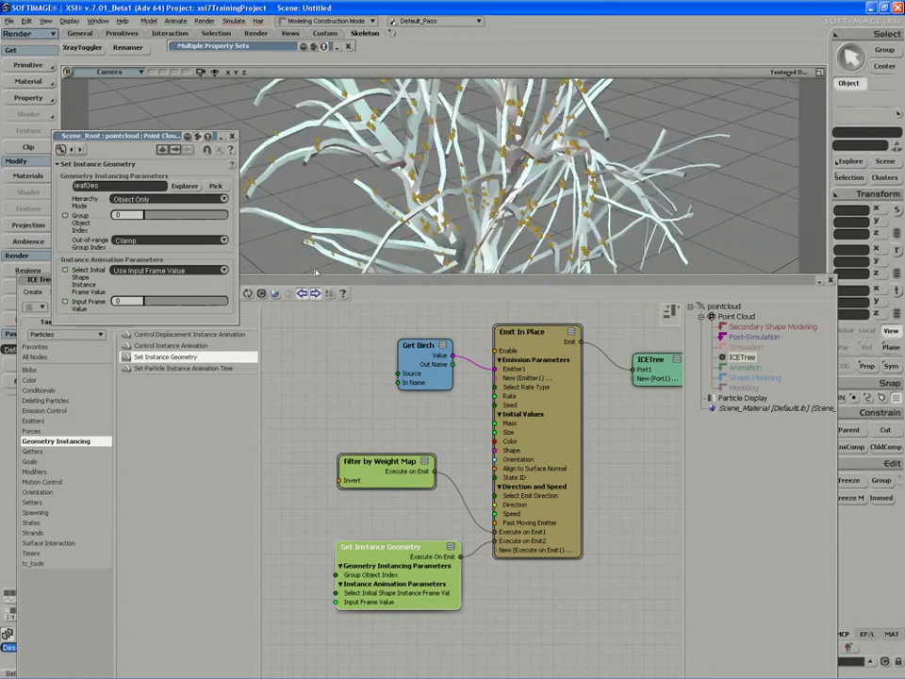
left_click_drag(316, 281, 311, 376)
right_click_drag(364, 292, 344, 288)
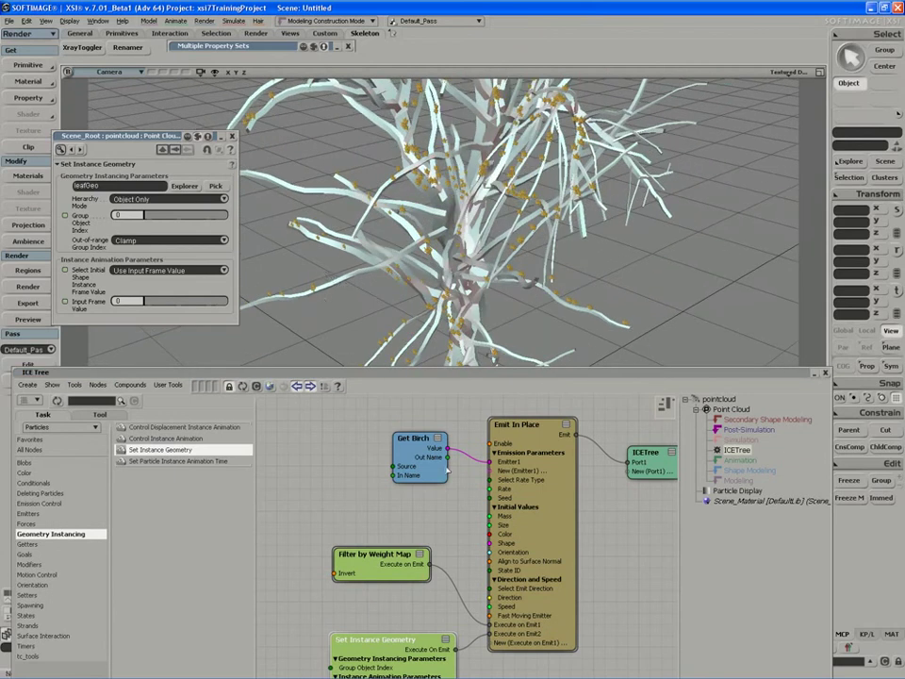
- Increase the particle size of Emit In Place to 0.525, checking the leaves' scale up close and across the whole tree
double_click(516, 510)
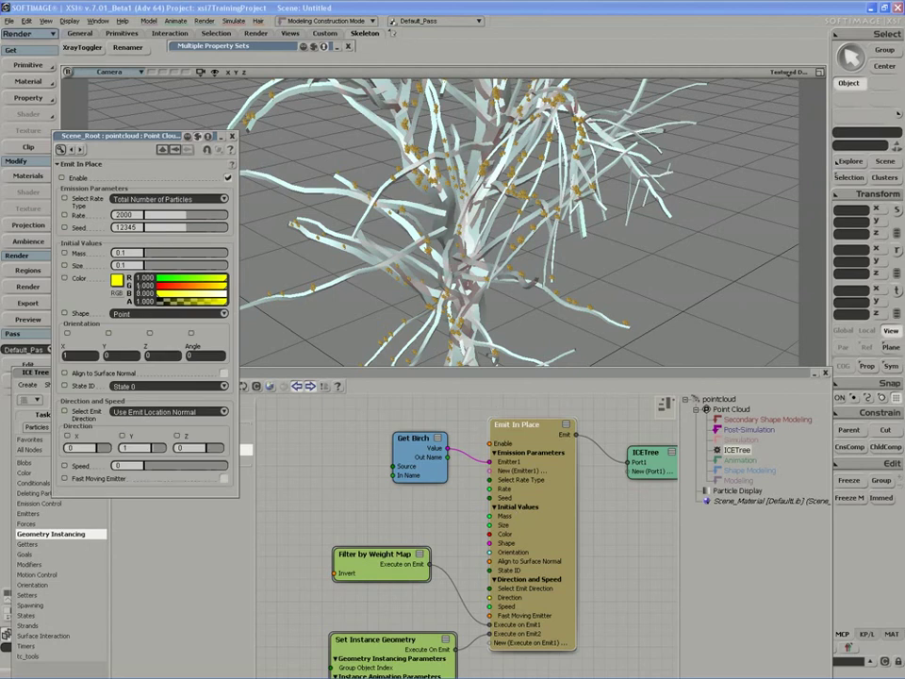
left_click_drag(148, 270, 180, 269)
key("s")
right_click_drag(456, 275, 491, 291)
middle_click_drag(489, 289, 600, 253)
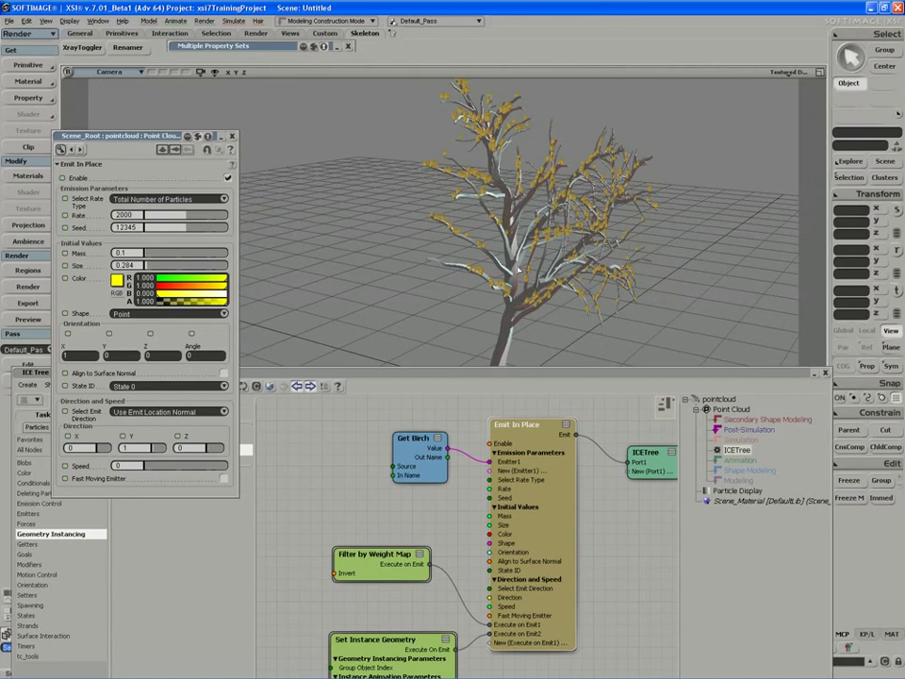
left_click_drag(147, 270, 156, 271)
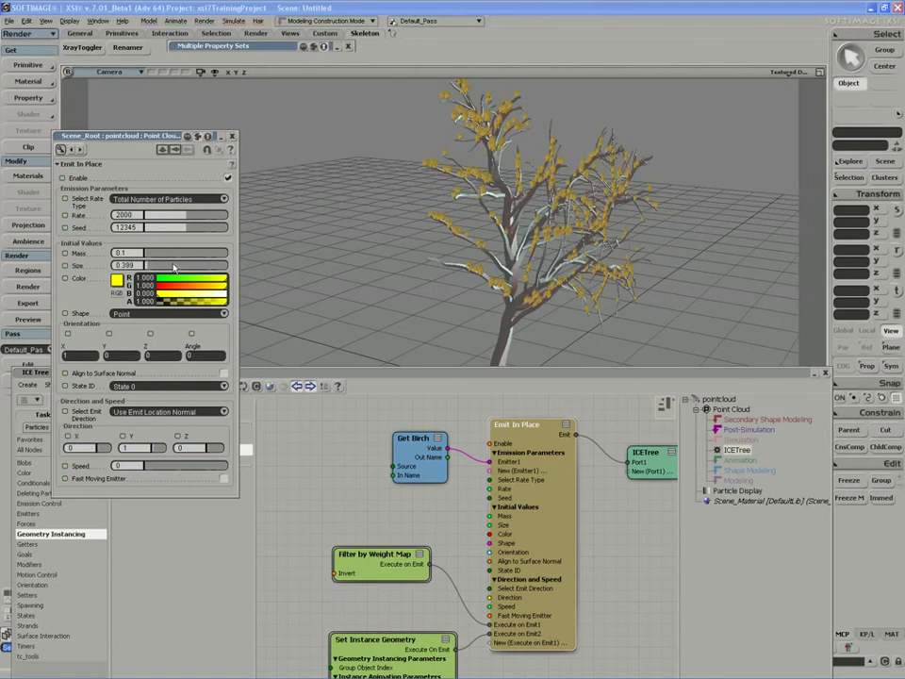
middle_click_drag(508, 276, 336, 284)
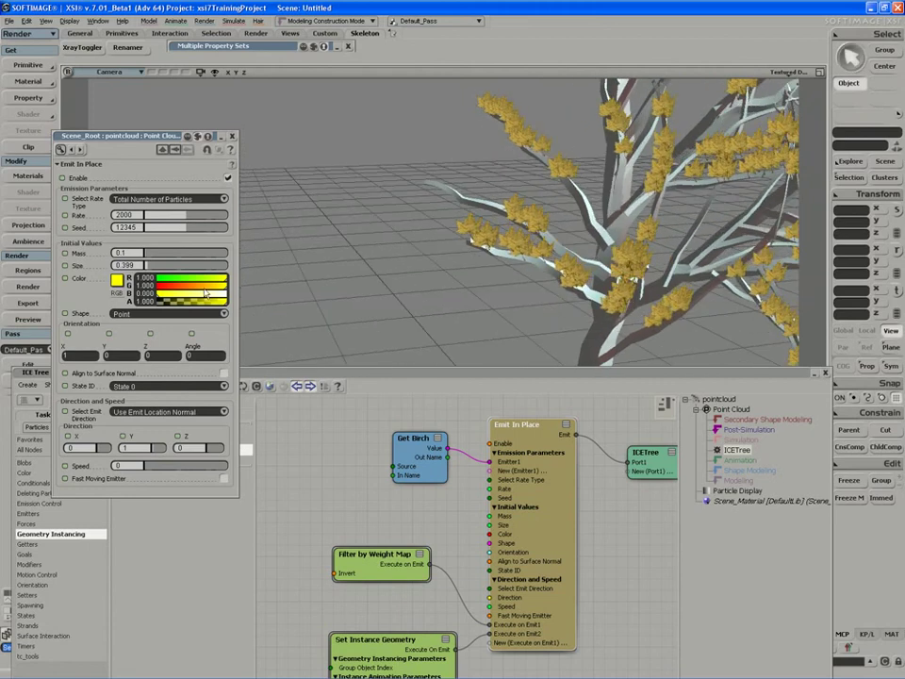
left_click_drag(152, 271, 172, 270)
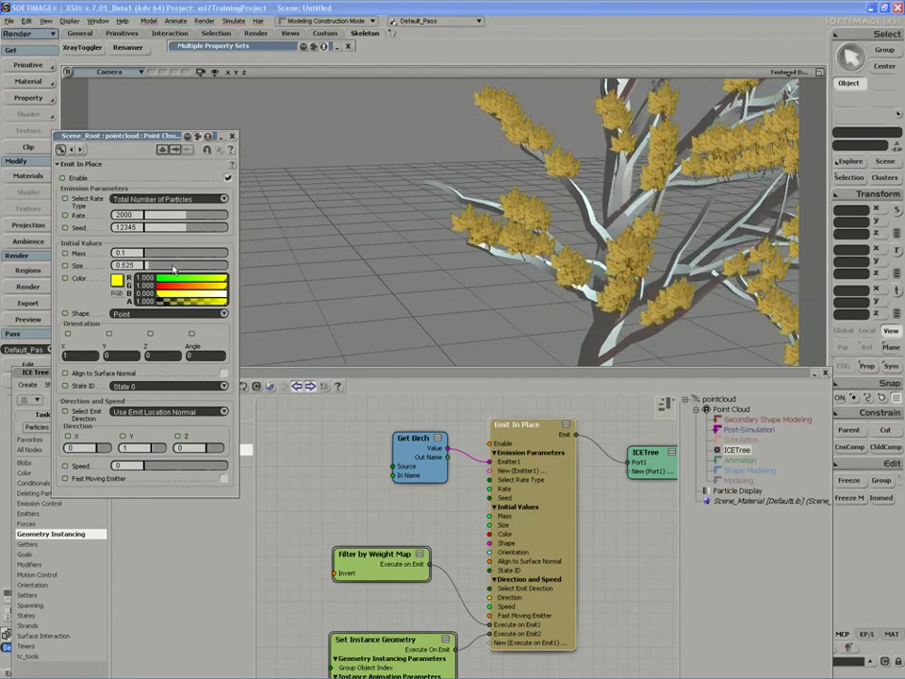
middle_click_drag(399, 168, 374, 285)
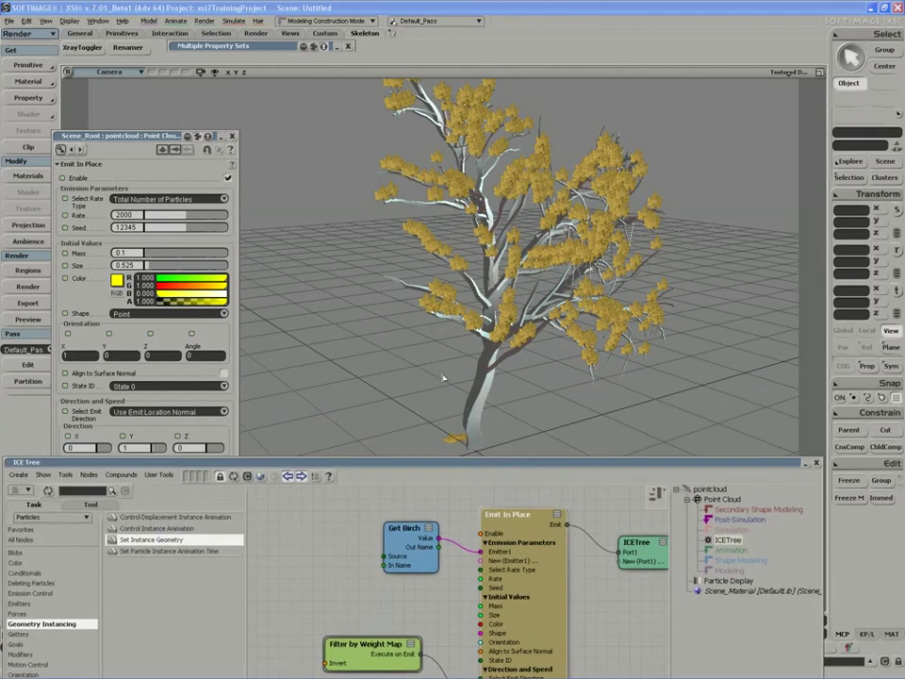
middle_click_drag(428, 342, 467, 238)
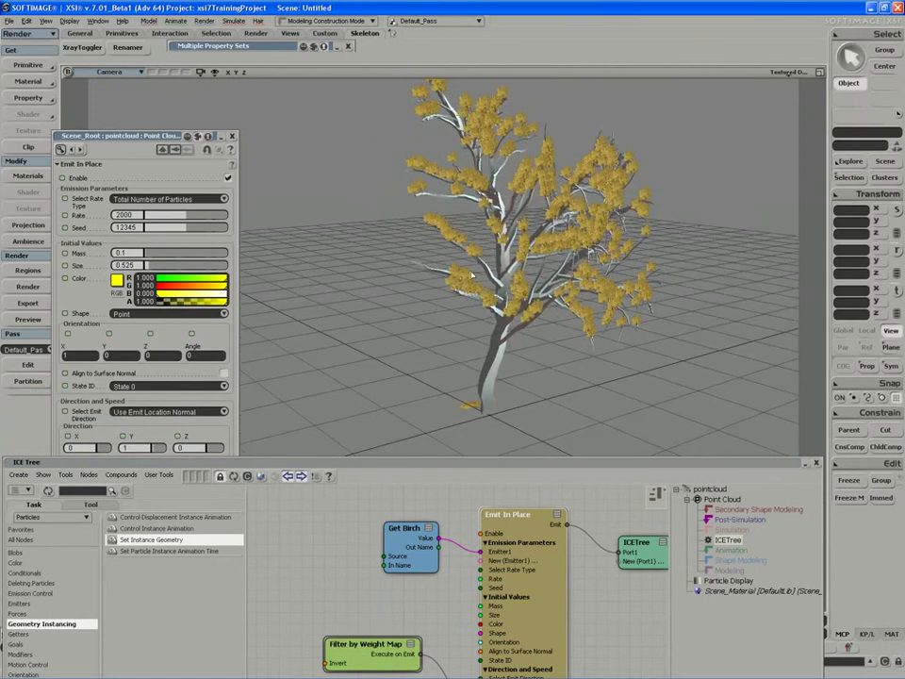